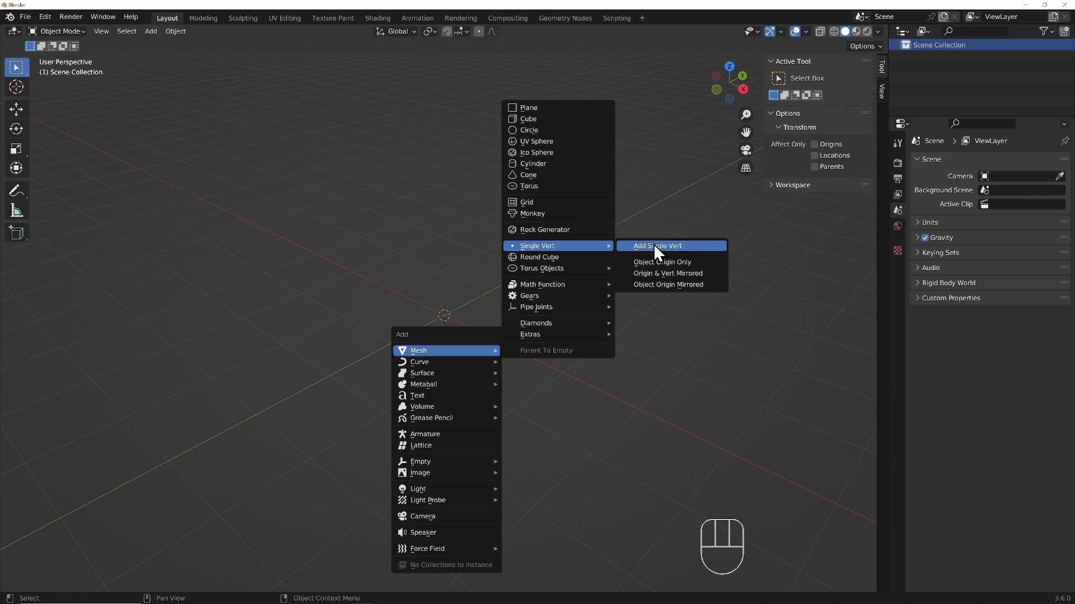
- Add a single-vertex mesh to the empty scene
click(655, 248)
- Check the Extra Objects add-on in the Add Mesh category of the add-on preferences
click(47, 17)
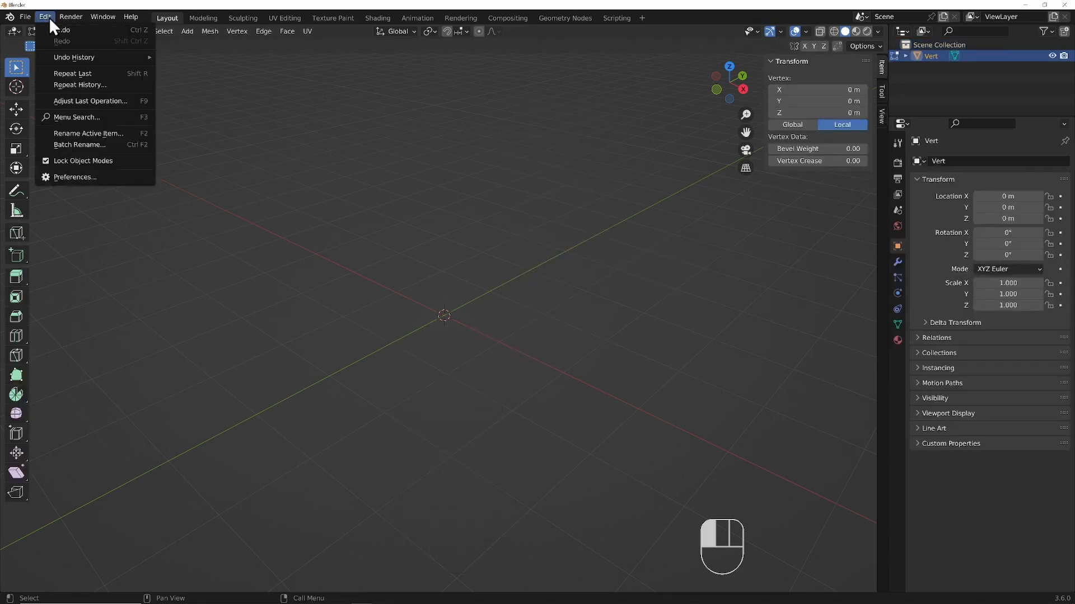
click(117, 176)
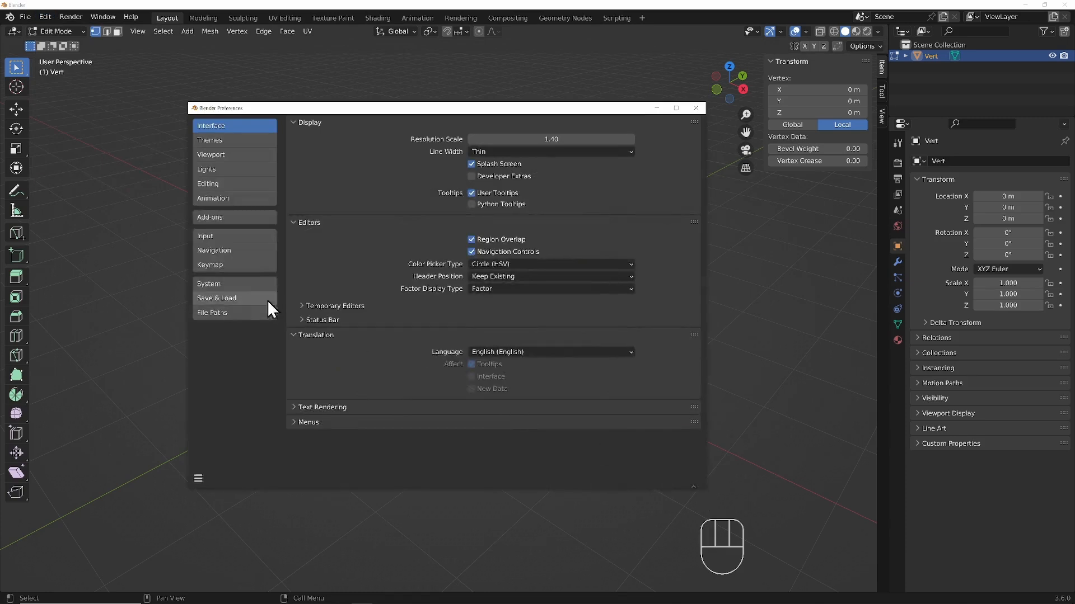
click(227, 227)
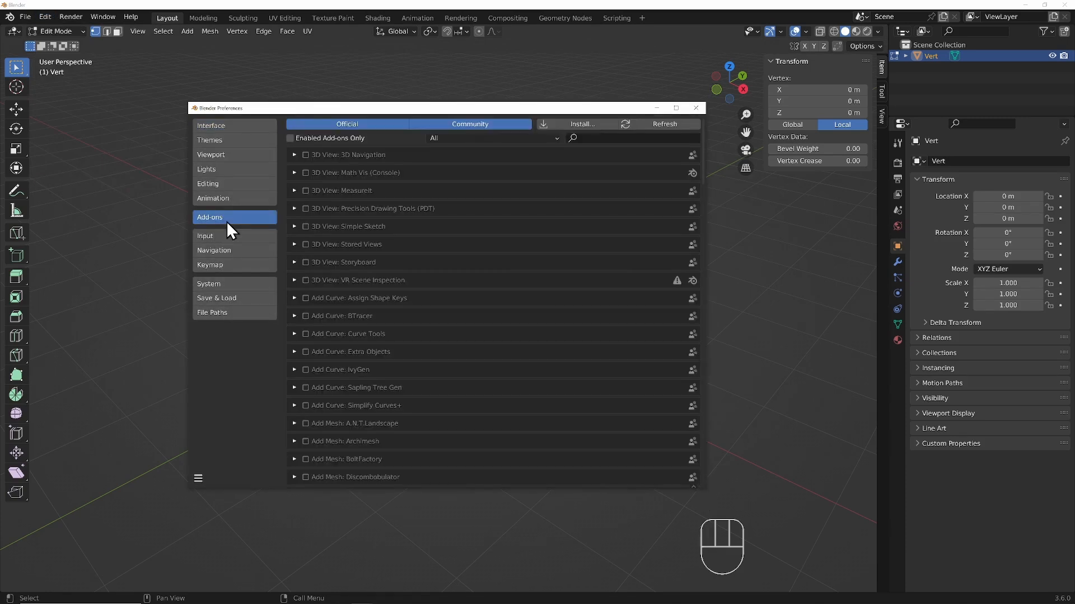
click(462, 137)
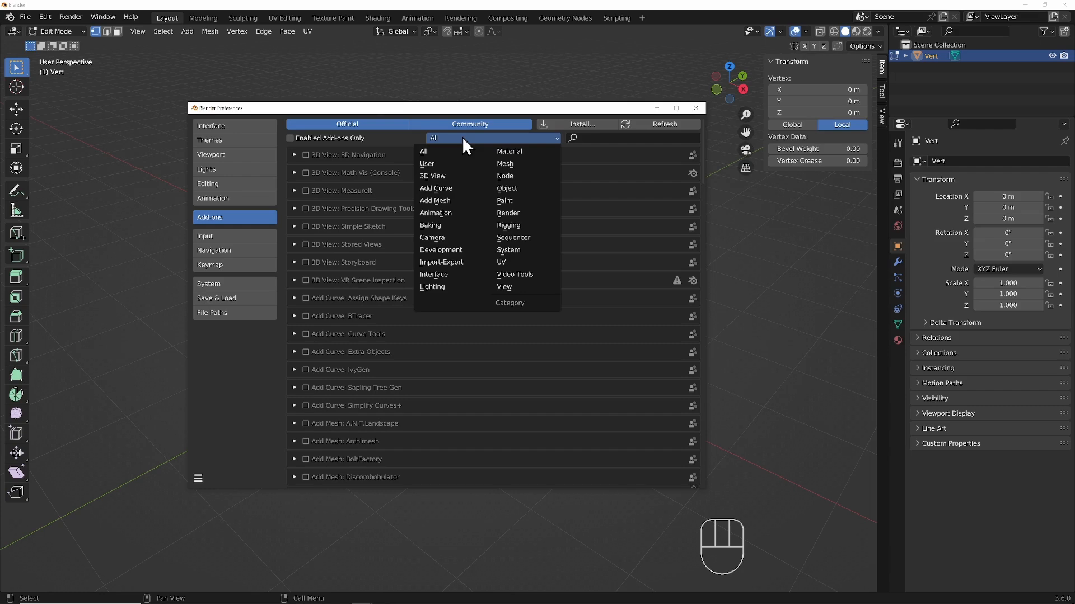
click(460, 200)
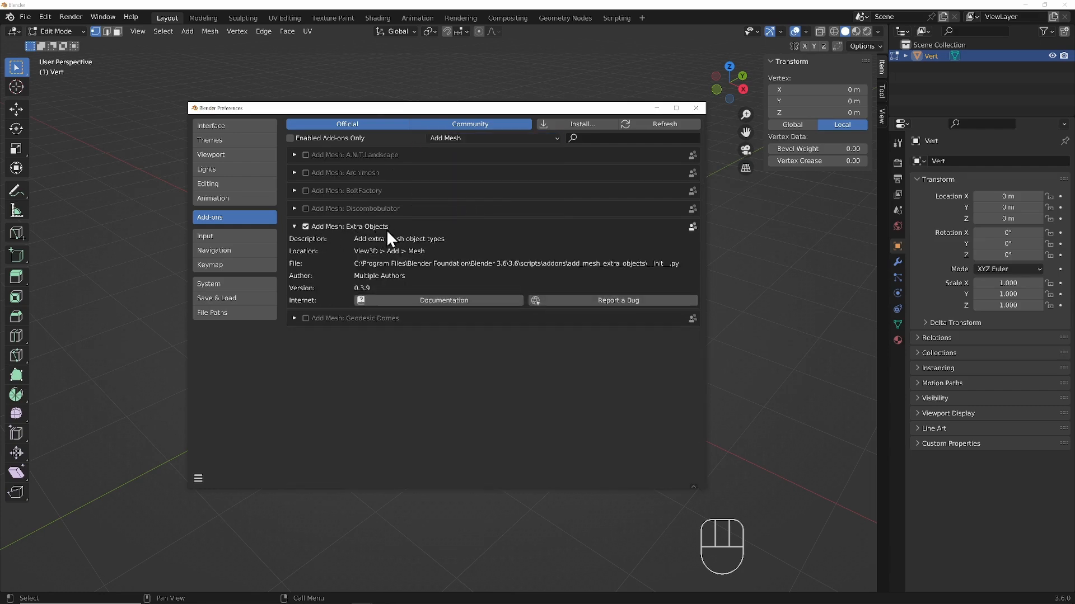
click(696, 108)
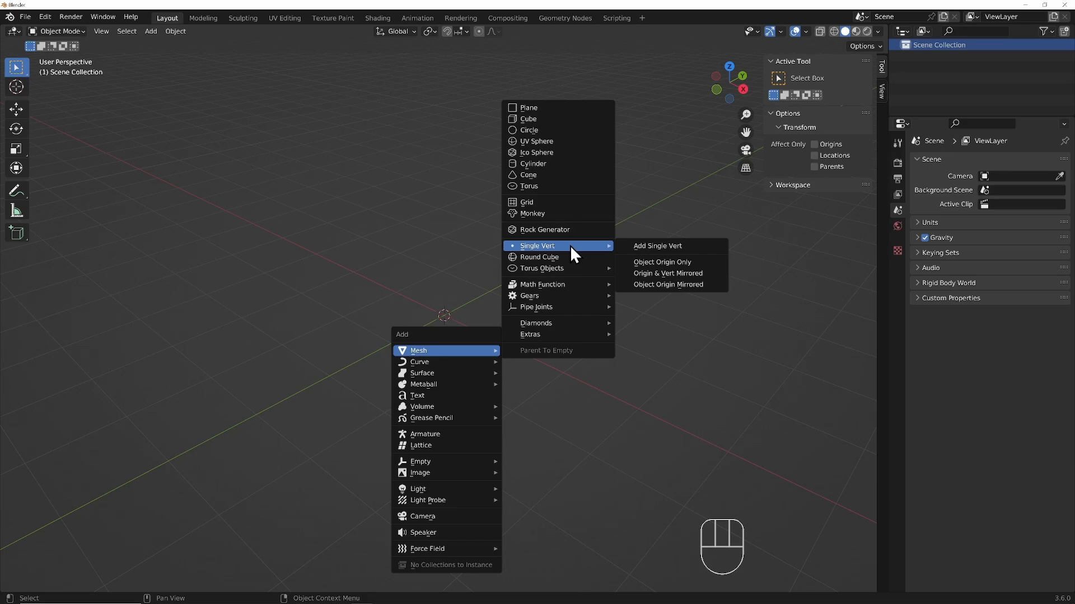
- Add a single-vertex mesh object and give it a Skin modifier
click(657, 246)
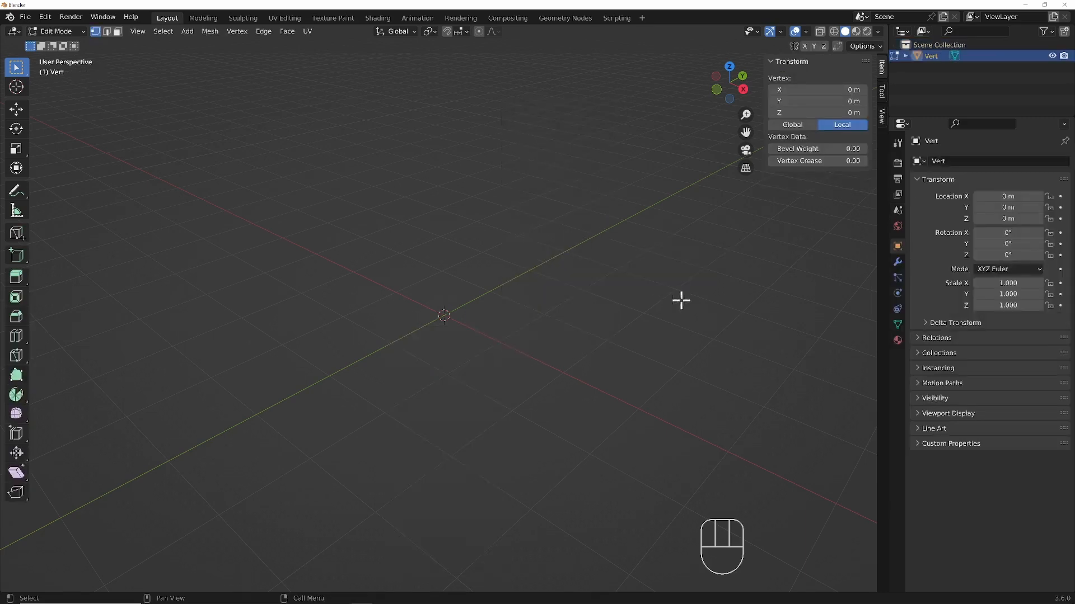
click(898, 262)
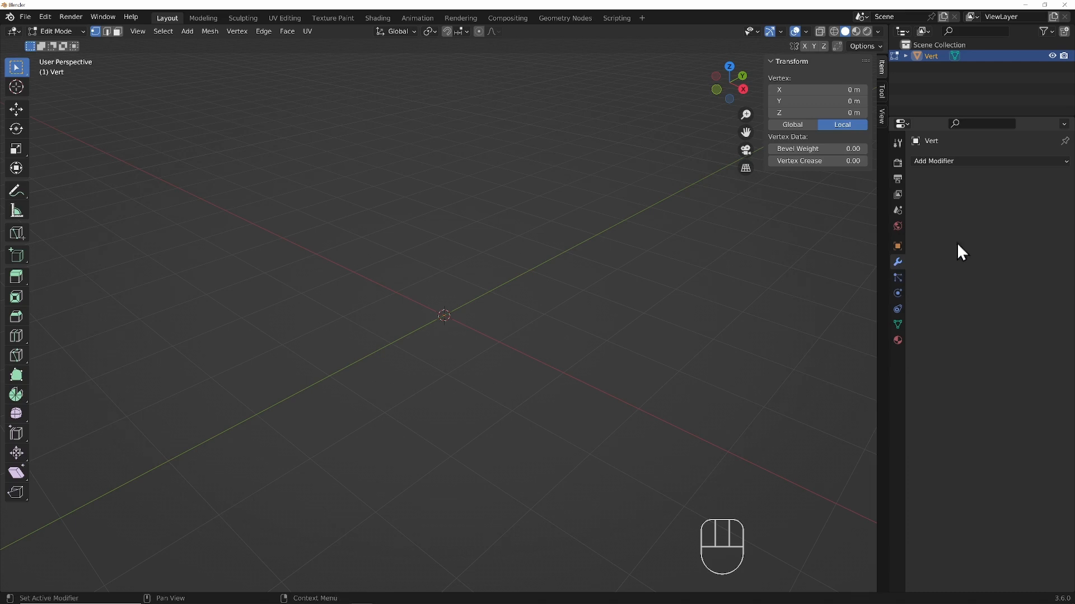
click(1010, 162)
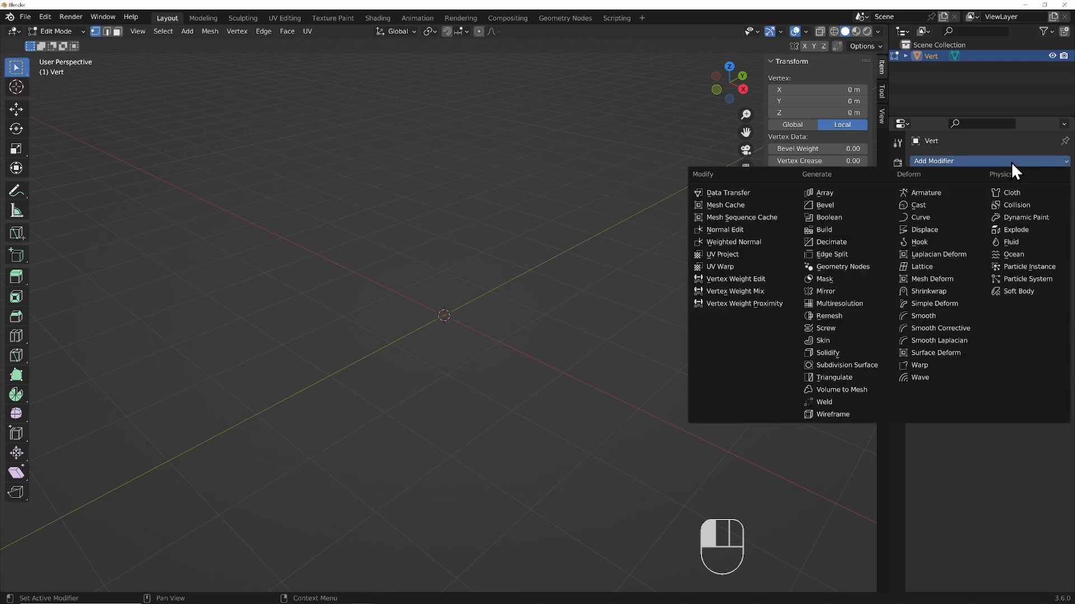
click(862, 338)
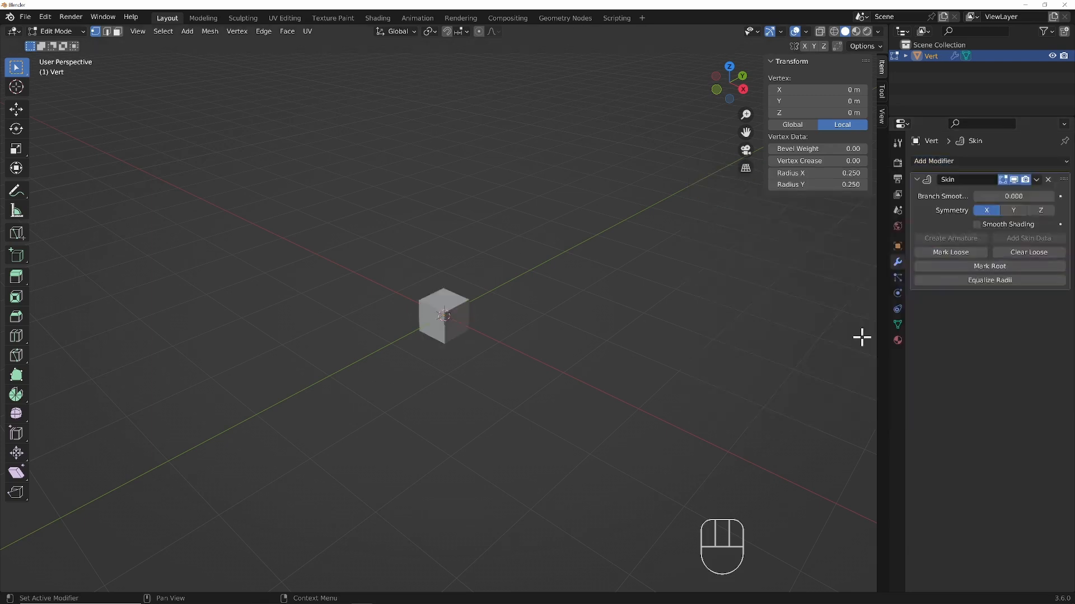
- Turn on the wireframe overlay and X-ray display in the viewport
scroll(451, 348, up, 5)
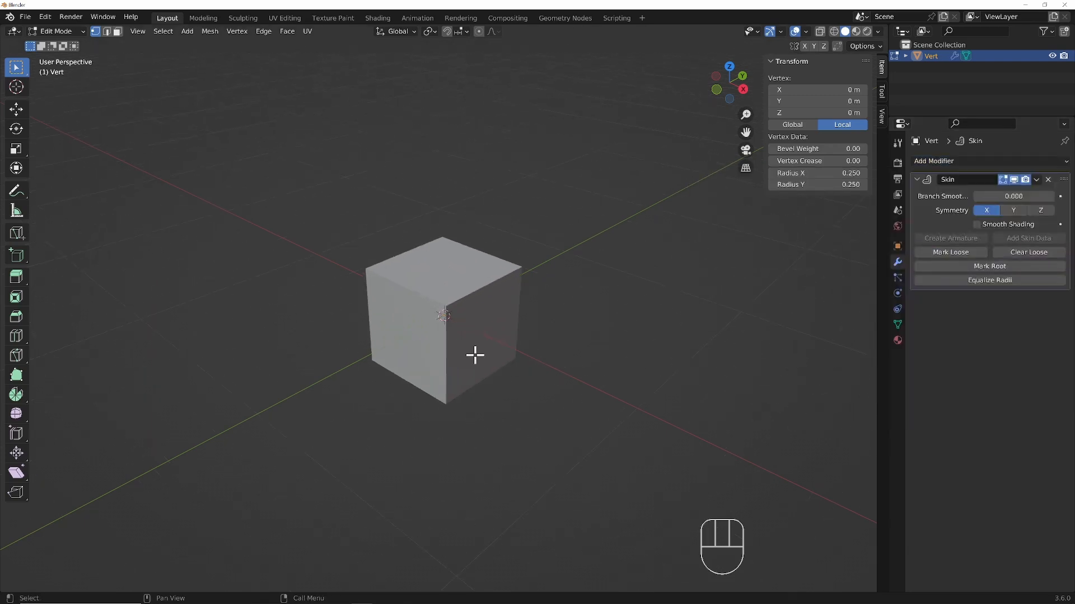
click(807, 31)
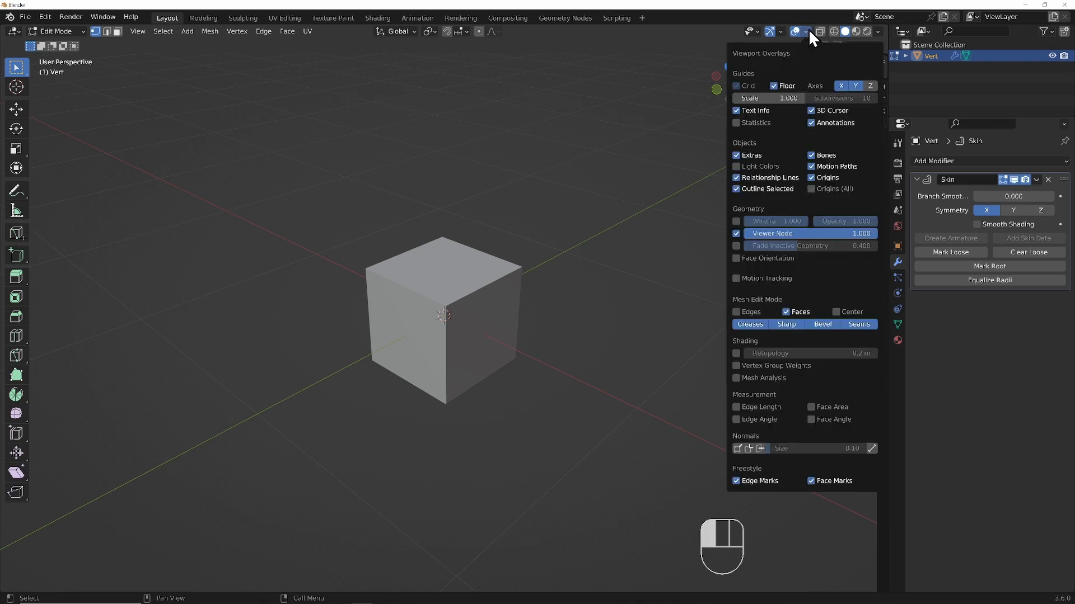
click(736, 221)
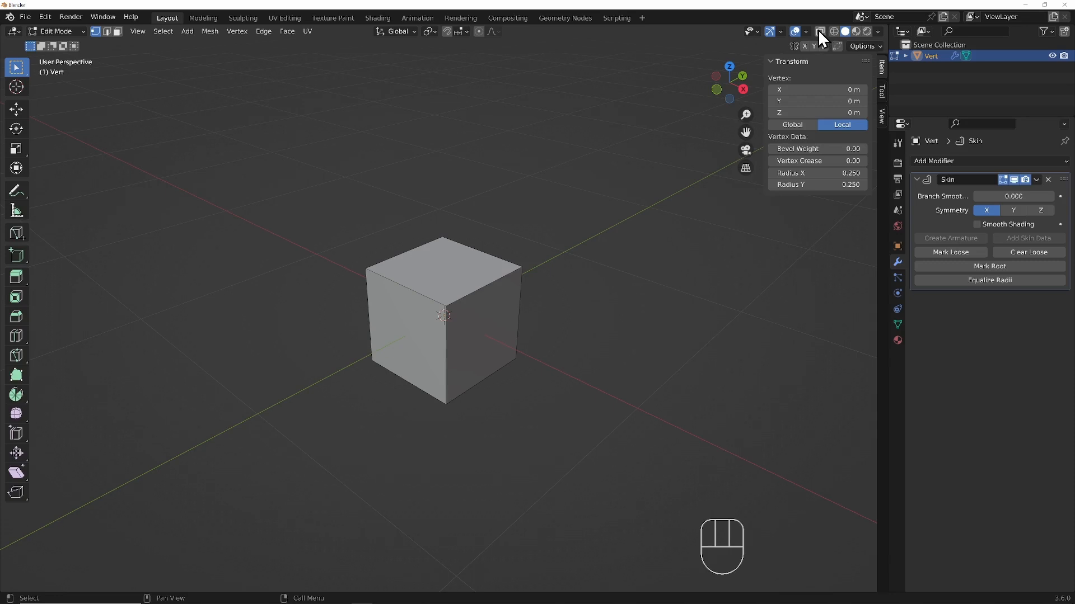
click(819, 31)
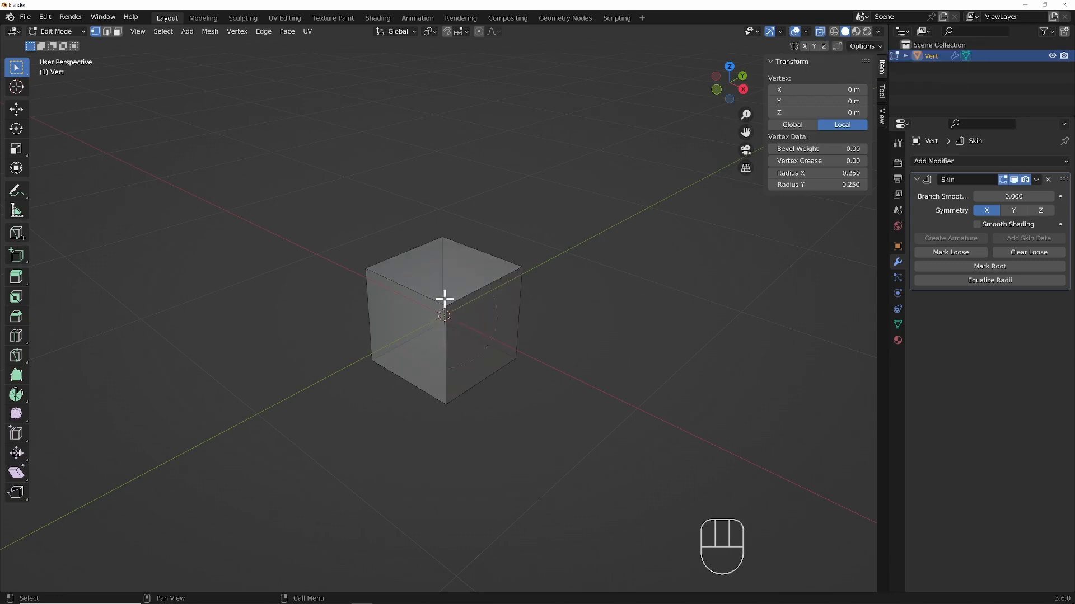
- Extrude the vertex at the origin 1 m along the Z axis
scroll(444, 297, up, 3)
scroll(480, 332, down, 1)
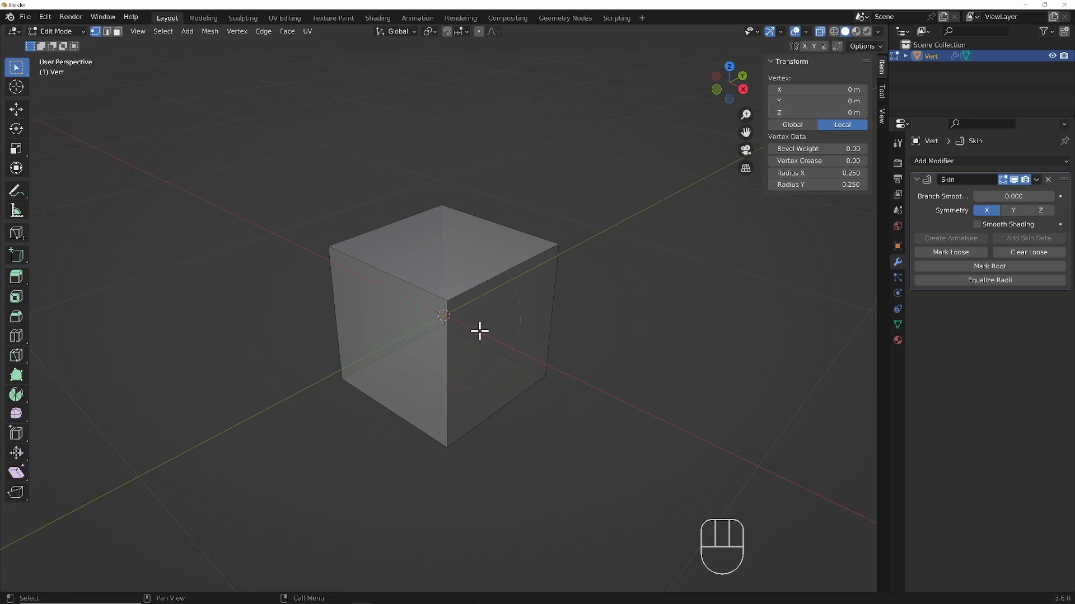
scroll(480, 331, down, 3)
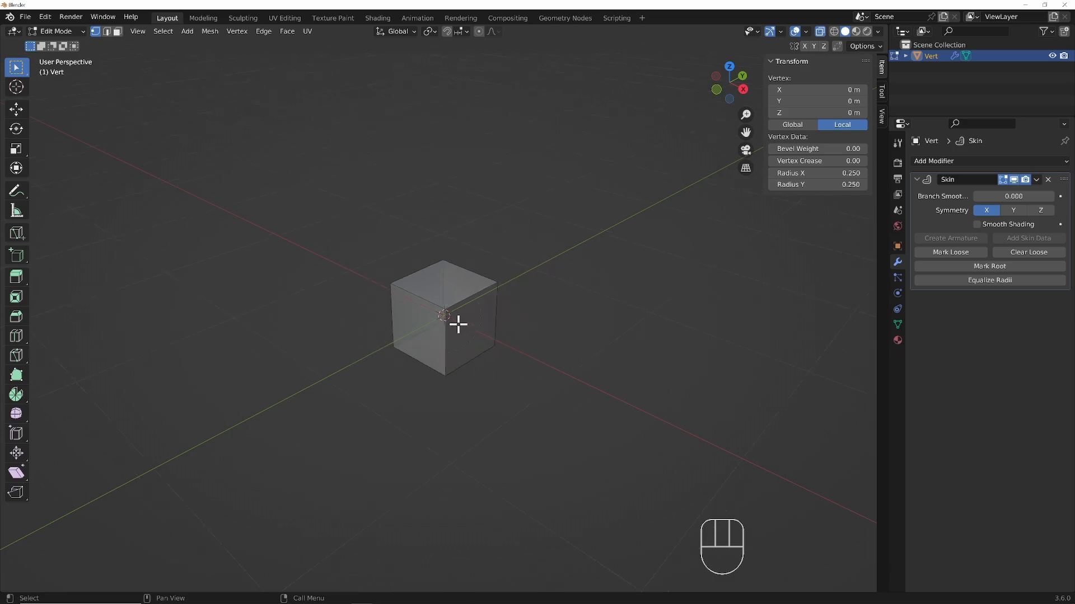
key(e)
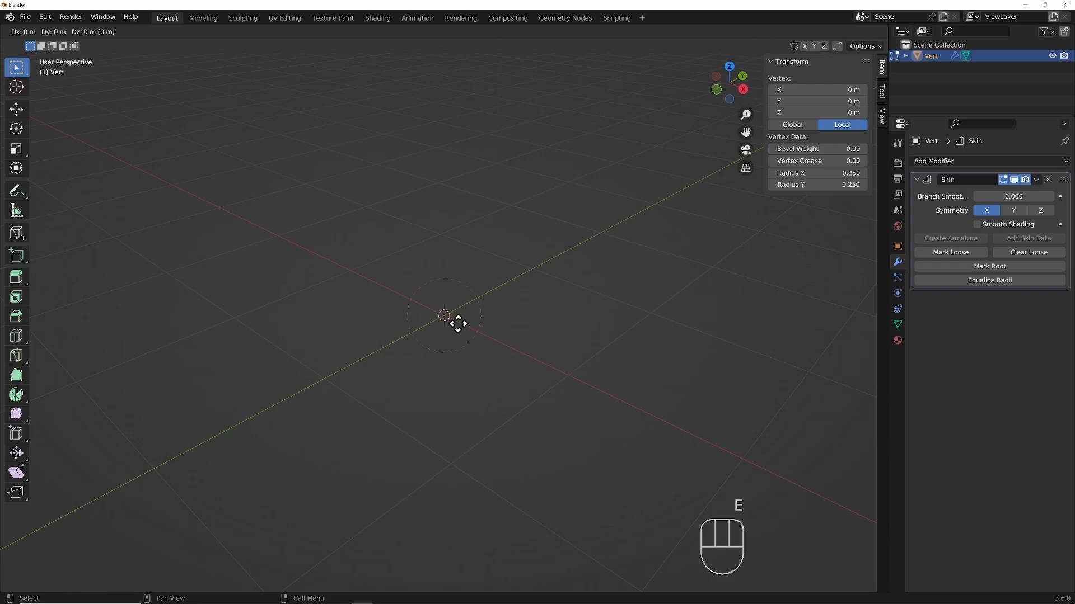
text(z)
text(1)
key(Return)
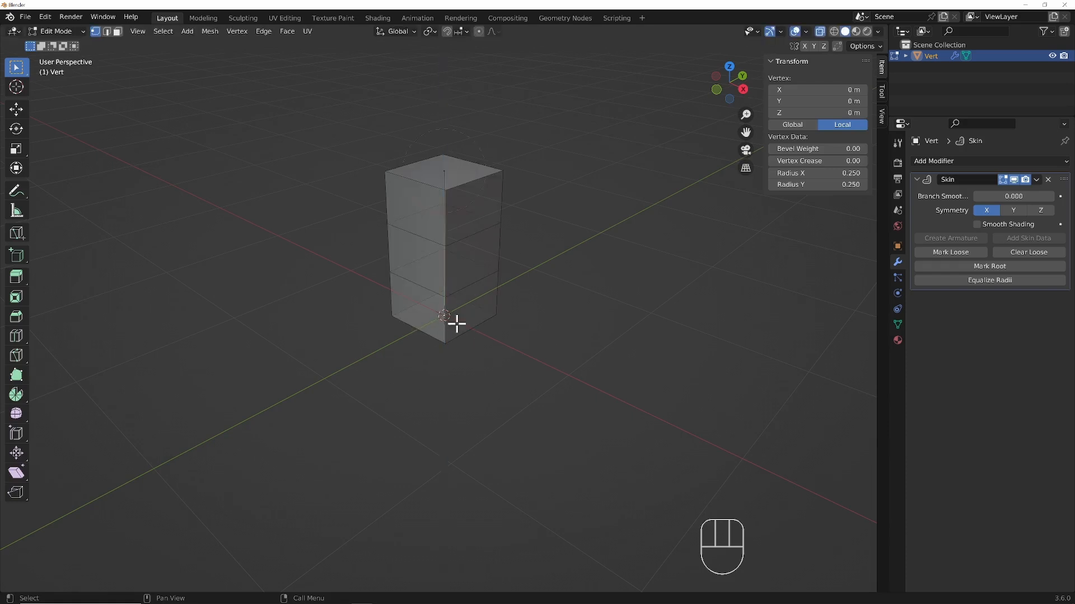
- Extrude two more branches from the origin vertex, 1 m along Y and 1 m along X
key(e)
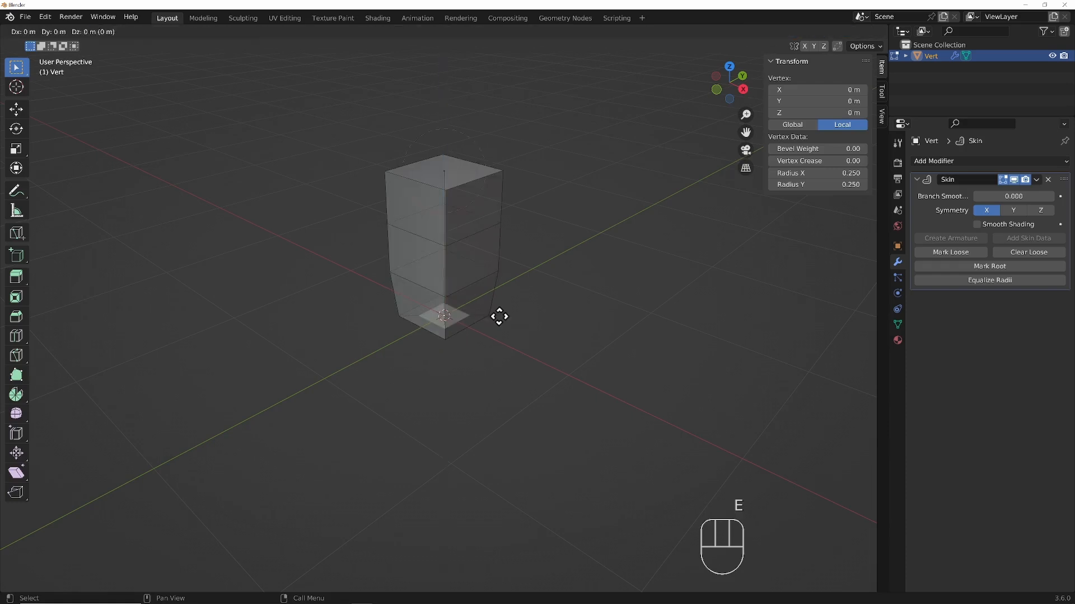
text(x1)
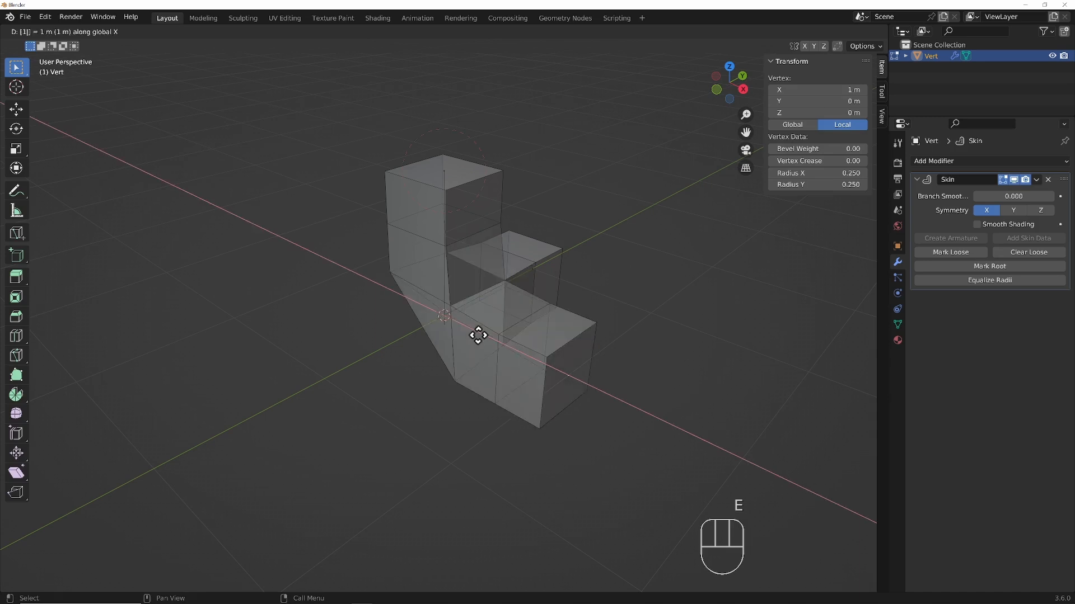
key(Return)
- Select the vertex where the three branches meet and turn off the Skin modifier's X symmetry
middle_drag(397, 313, 468, 302)
scroll(448, 312, up, 3)
click(438, 381)
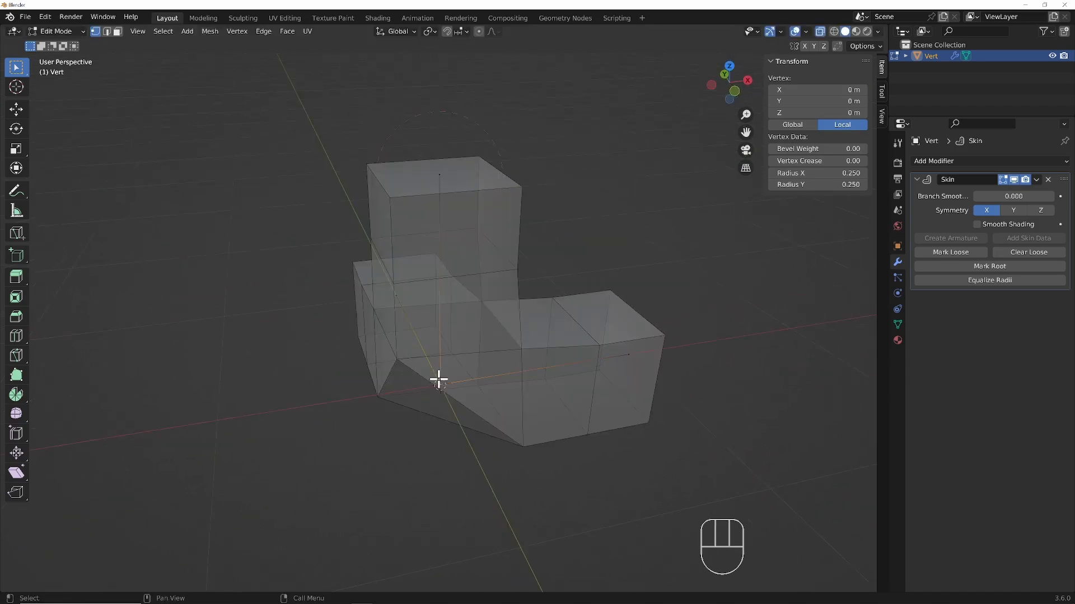
click(987, 213)
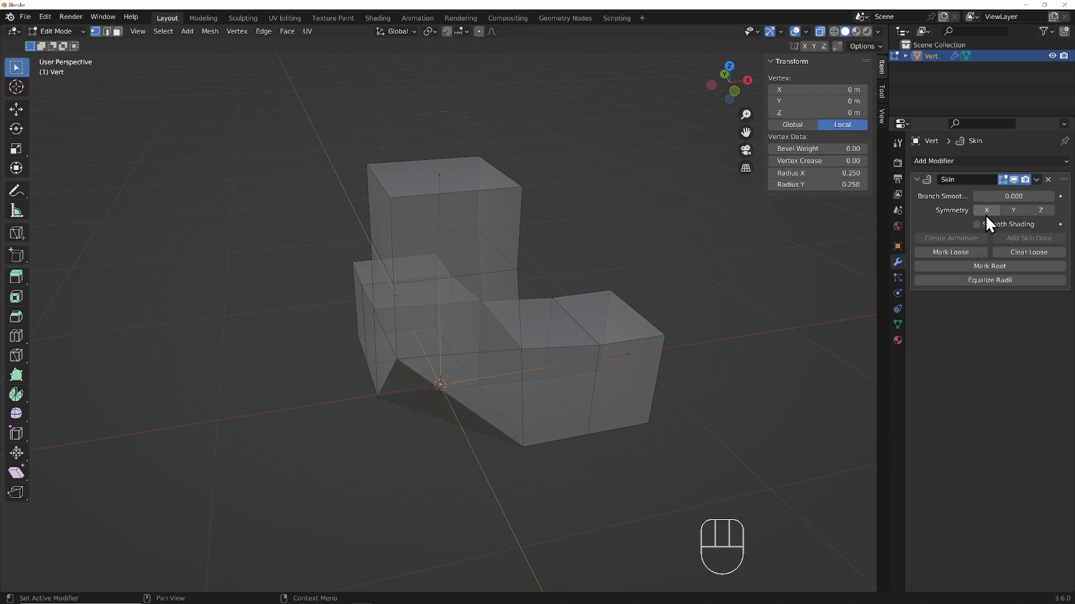
- Try the Skin modifier's Branch Smoothing at 1.000 and return it to 0.000
middle_drag(552, 417, 817, 267)
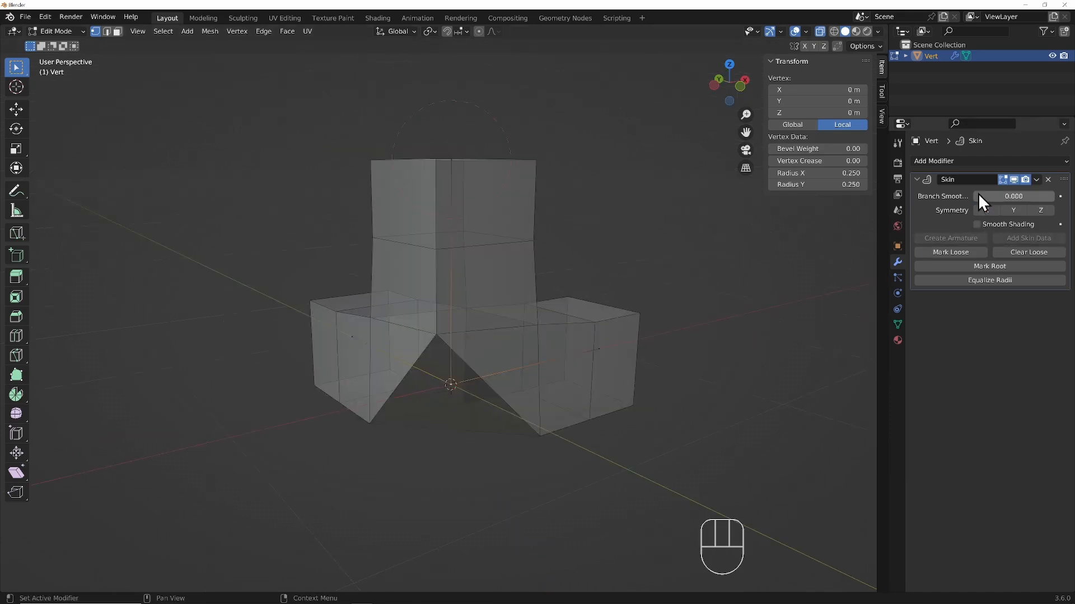
drag(978, 196, 1054, 196)
mouse_move(578, 372)
middle_down()
mouse_move(566, 345)
mouse_move(638, 328)
mouse_move(636, 362)
mouse_move(585, 377)
mouse_move(526, 380)
mouse_move(509, 360)
mouse_move(578, 355)
middle_up()
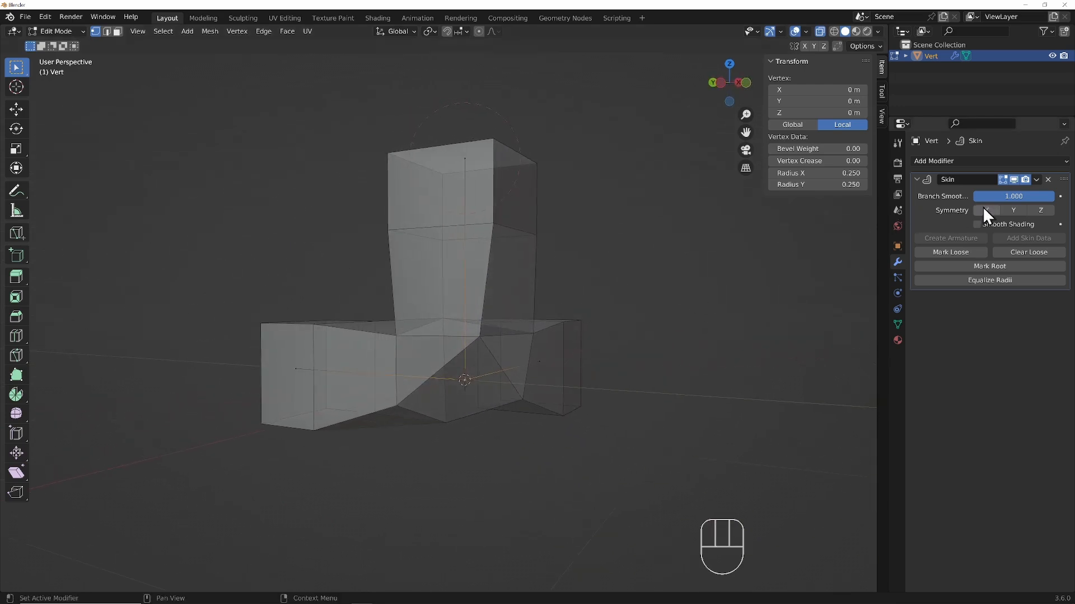
drag(1048, 196, 973, 197)
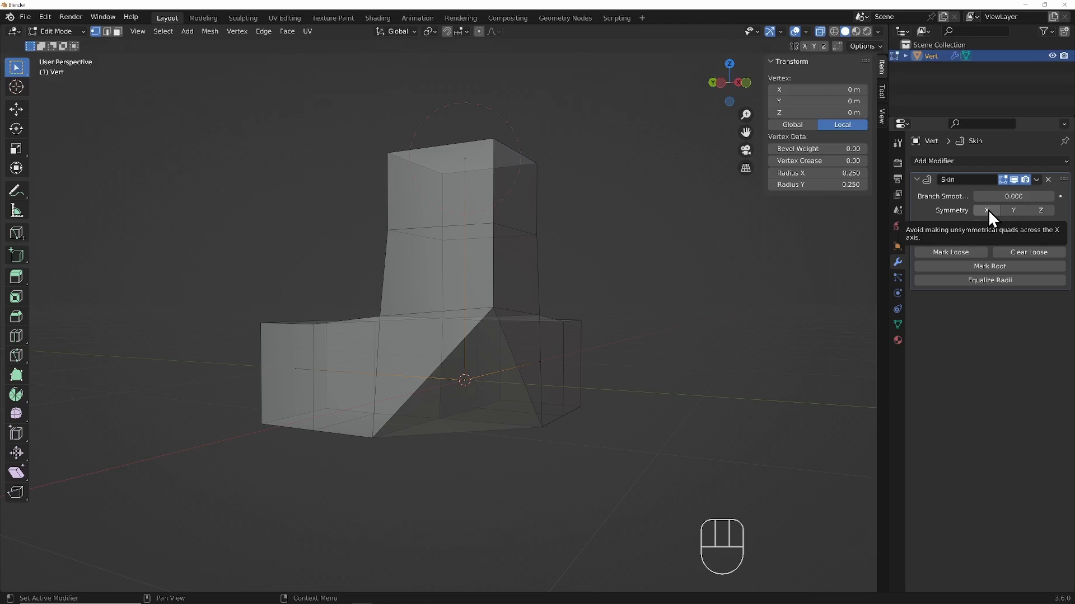
- Toggle the Skin modifier's X symmetry on and off again to compare the faces at the branch junction
click(989, 210)
middle_drag(619, 353, 504, 387)
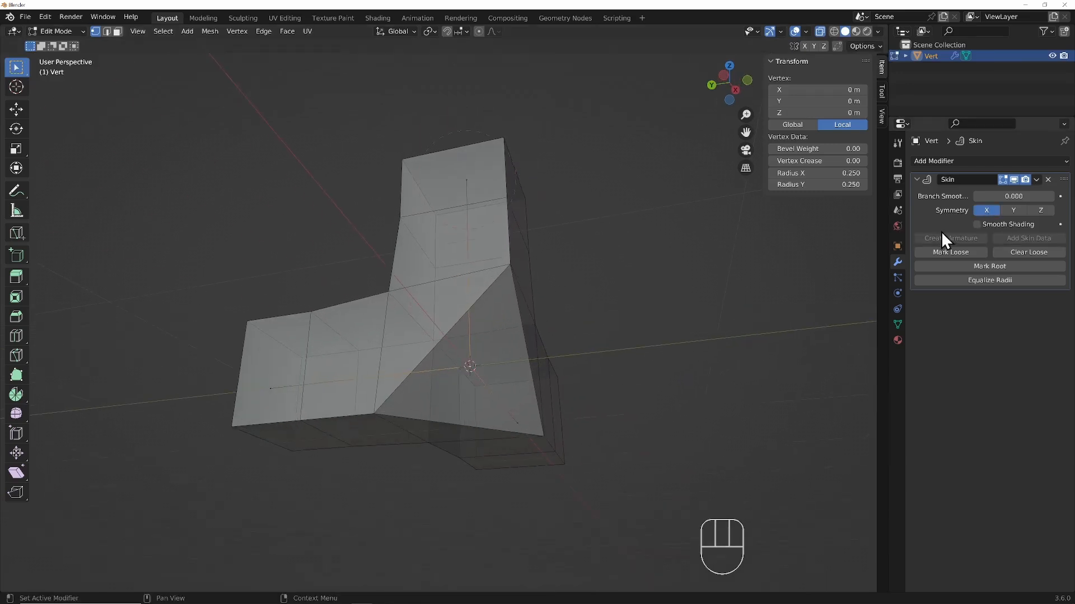
click(986, 211)
middle_drag(620, 317, 616, 364)
- Enable the Skin modifier's symmetry on all three axes, X, Y and Z
click(1016, 212)
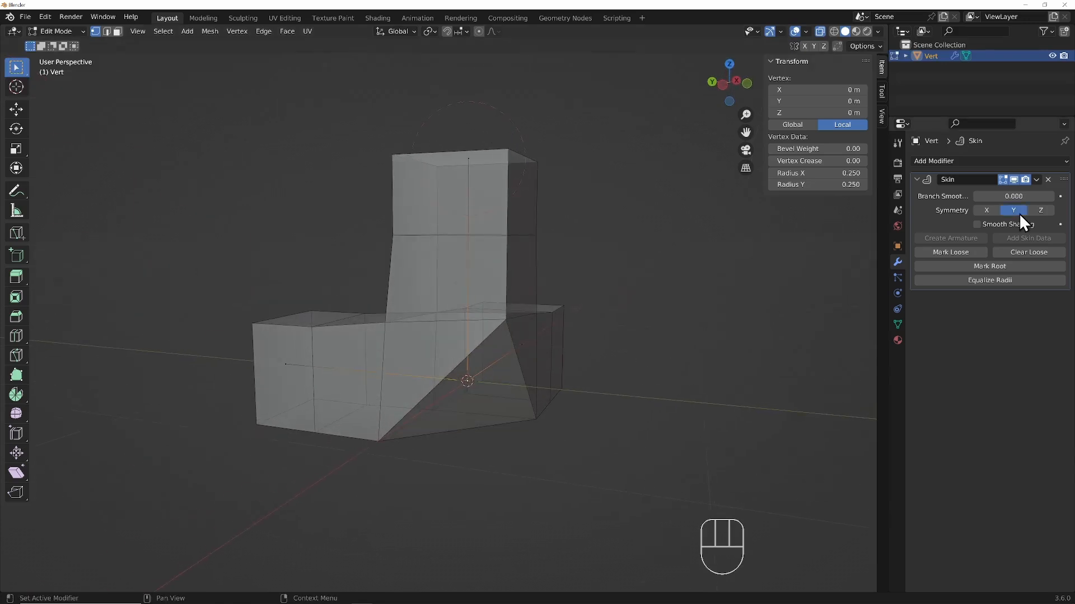
click(1019, 213)
click(1039, 210)
click(986, 210)
shift+middle_drag(638, 331, 522, 288)
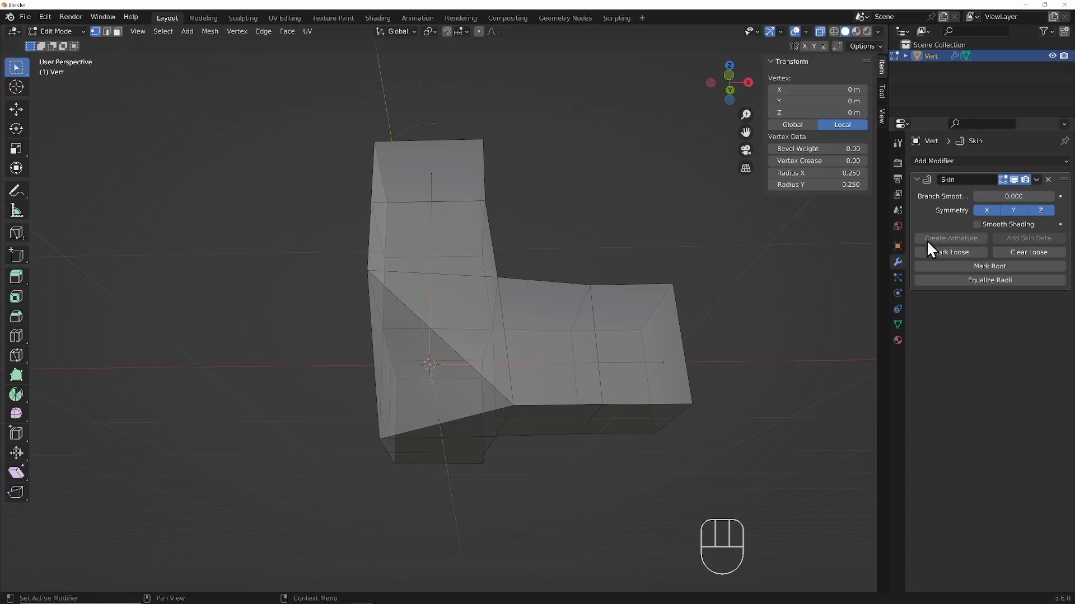
- Preview Smooth Shading on the Skin modifier and switch it off again
click(977, 224)
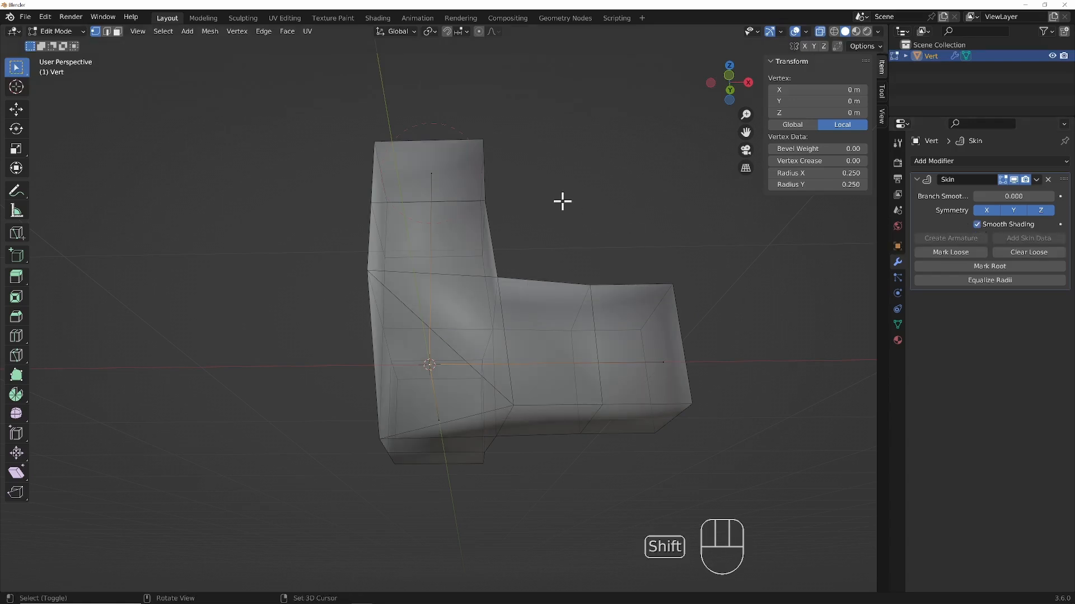
shift+middle_drag(562, 200, 367, 261)
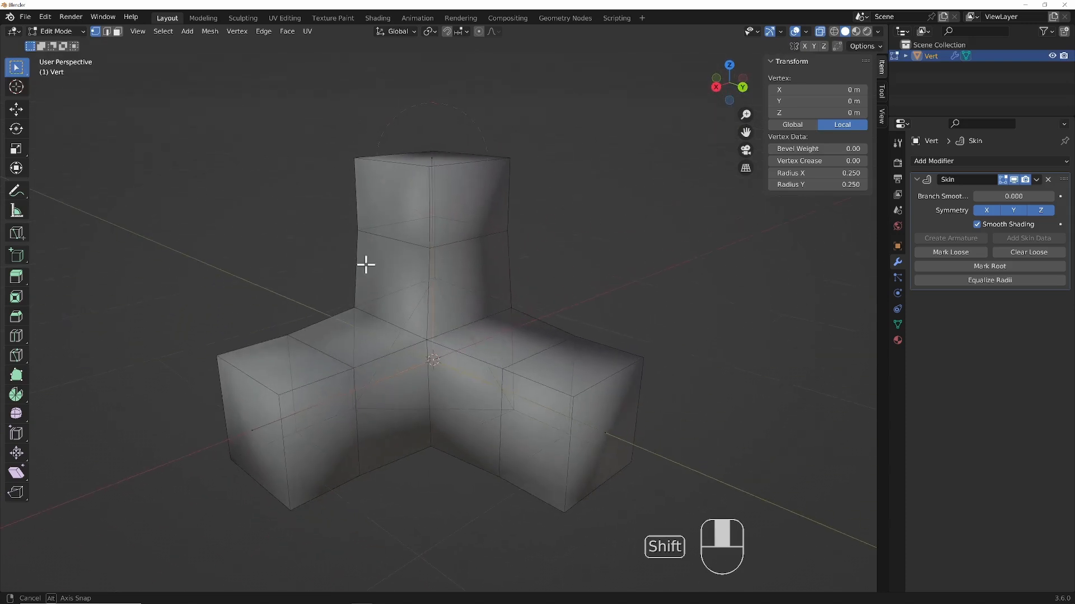
click(977, 224)
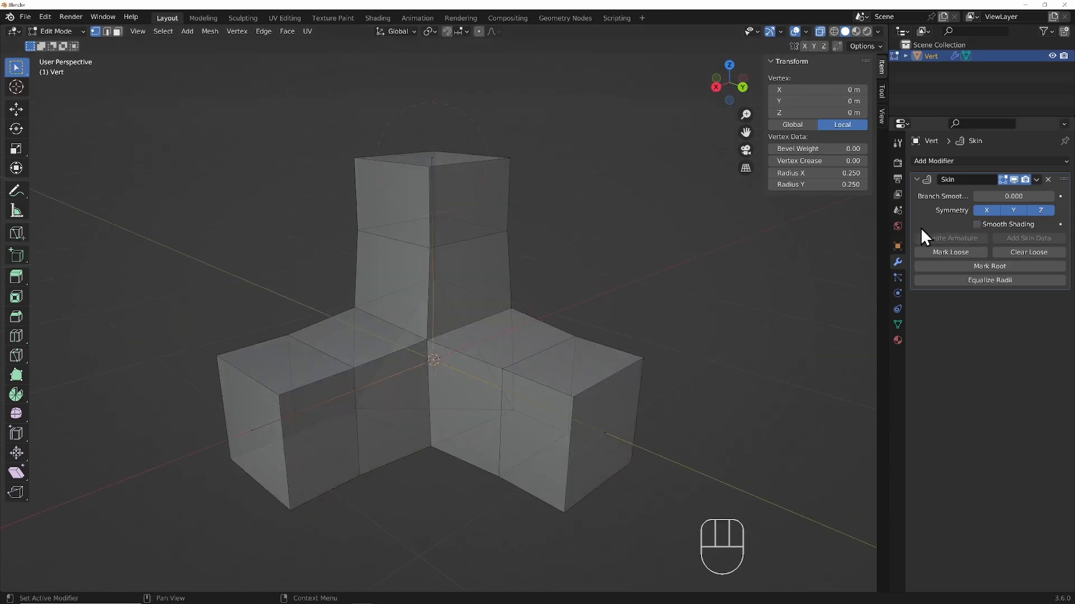
- Move the end vertex of the Y branch outward along the Y axis to about Y 2.5 m
key(Tab)
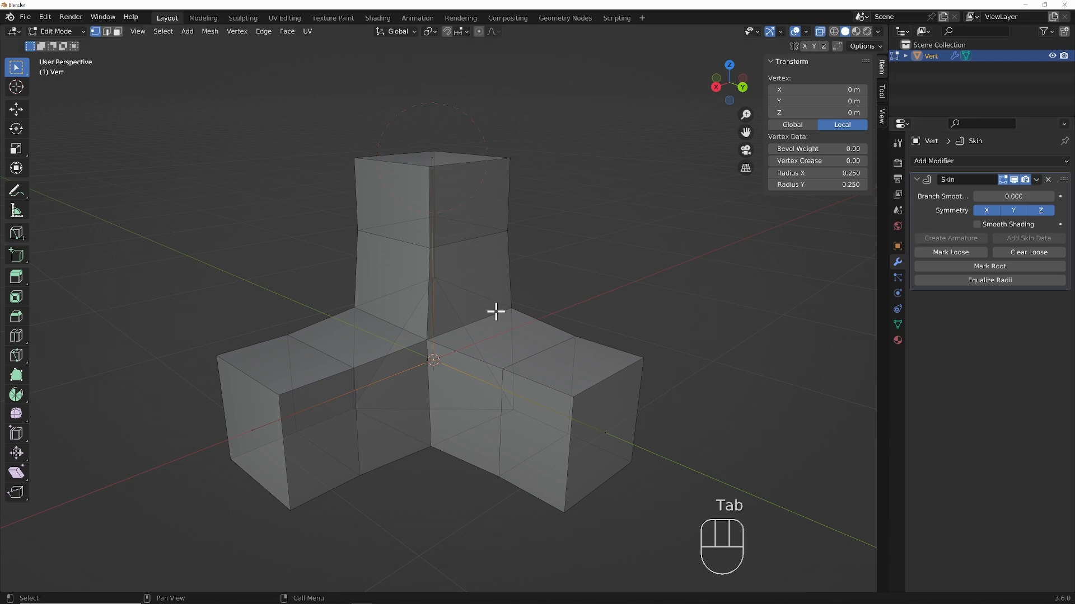
key(Tab)
scroll(473, 384, down, 1)
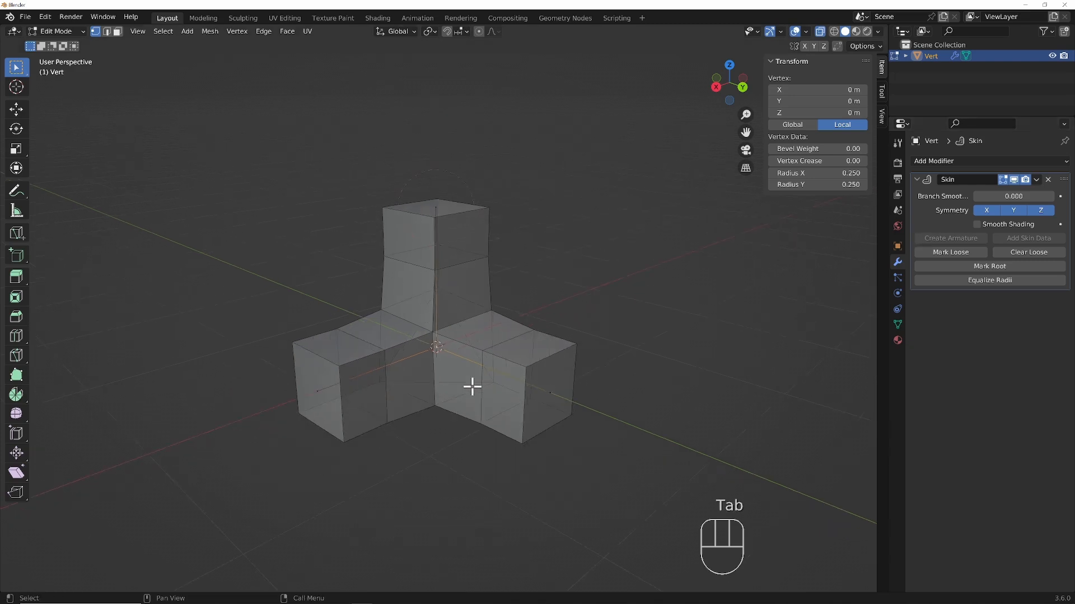
click(553, 395)
key(g)
key(y)
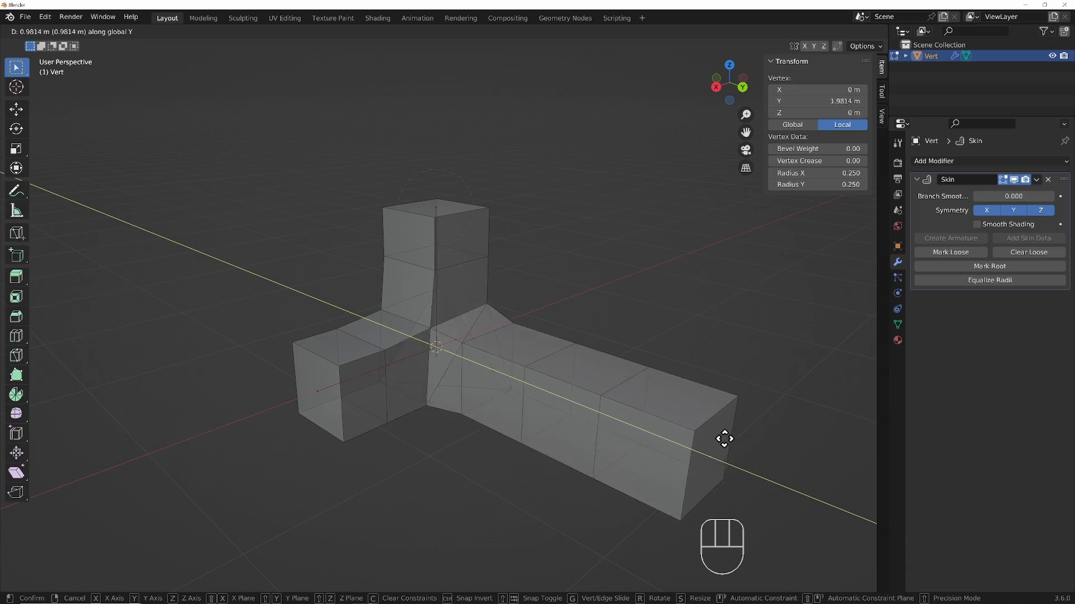
click(842, 480)
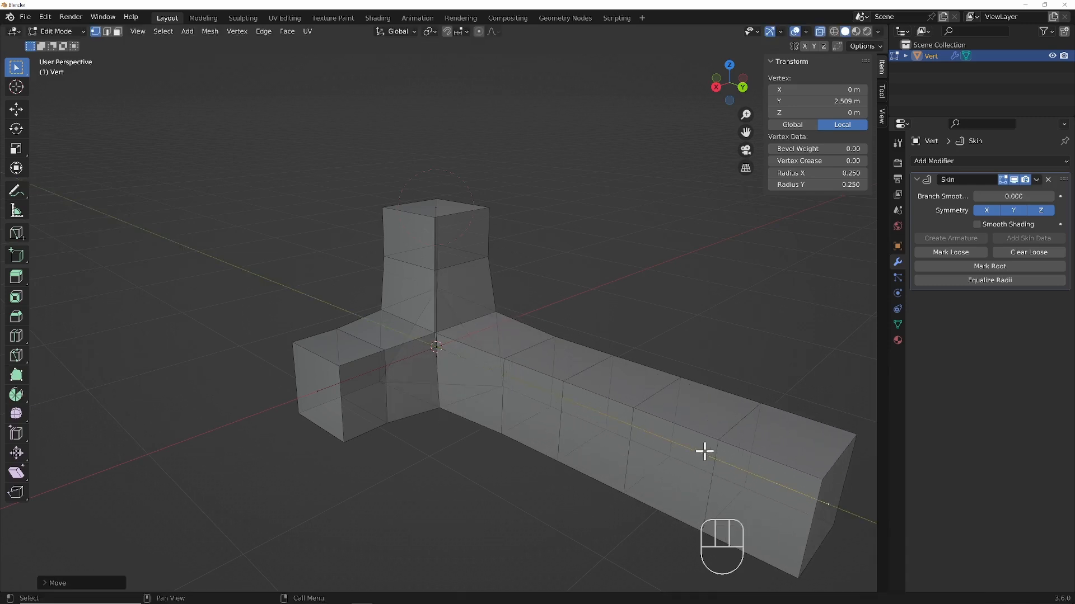
- Mark the vertex at the branch junction as loose in the Skin modifier
shift+middle_drag(703, 451, 647, 425)
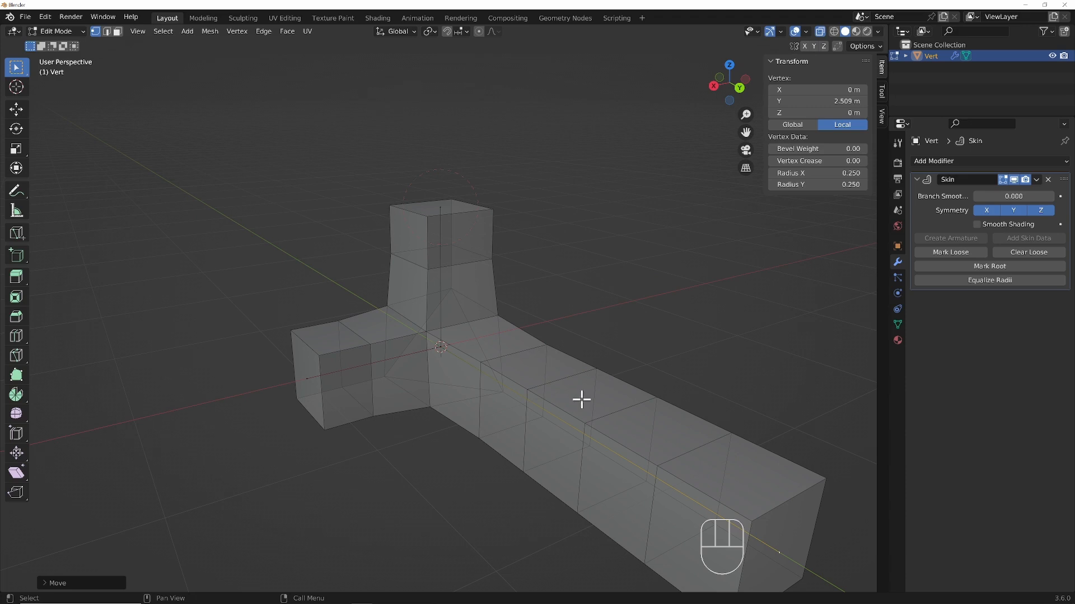
shift+middle_drag(696, 453, 674, 389)
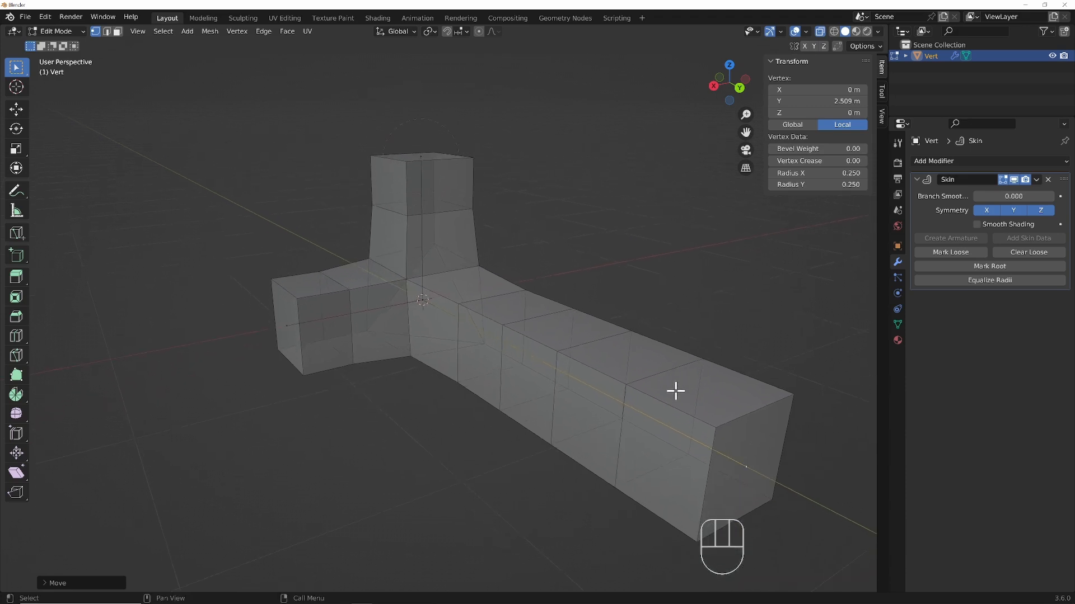
click(424, 302)
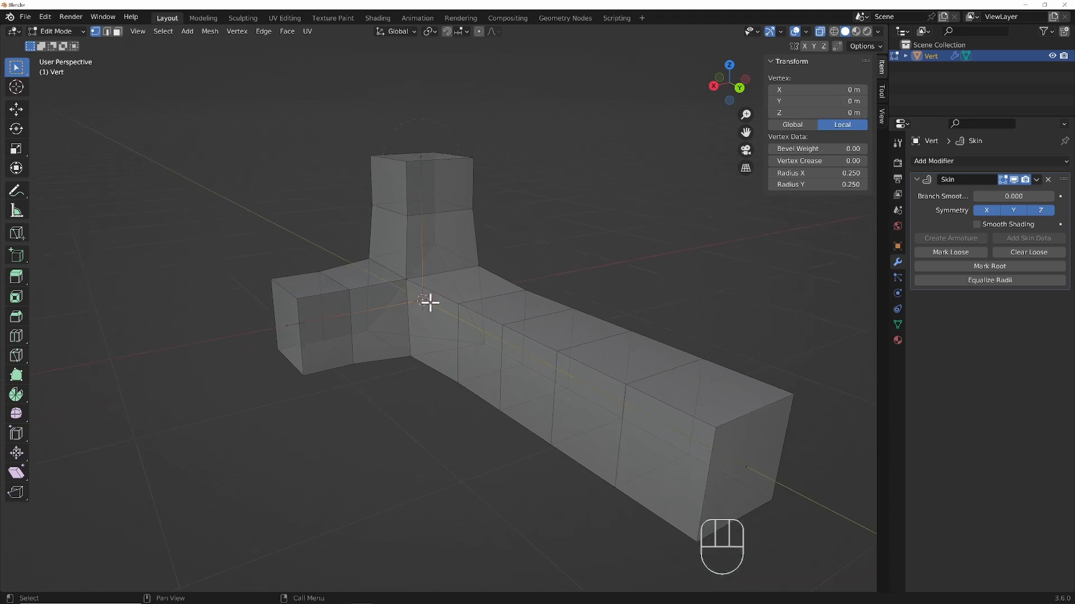
click(975, 253)
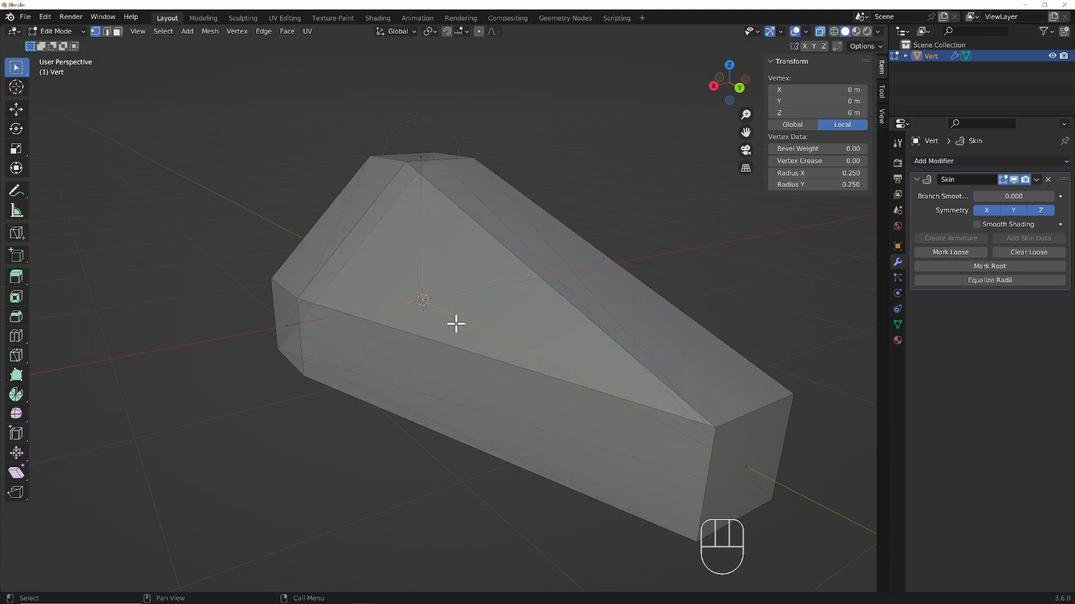
- Subdivide the edge between the junction vertex and the end vertex of the Y branch
shift+click(749, 466)
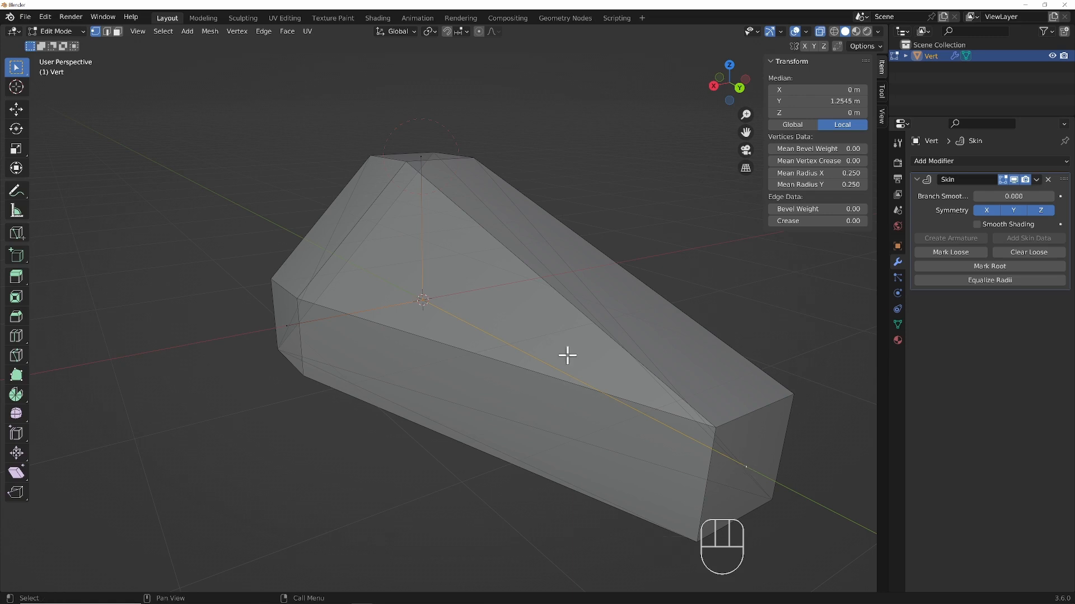
right_click(557, 336)
click(557, 334)
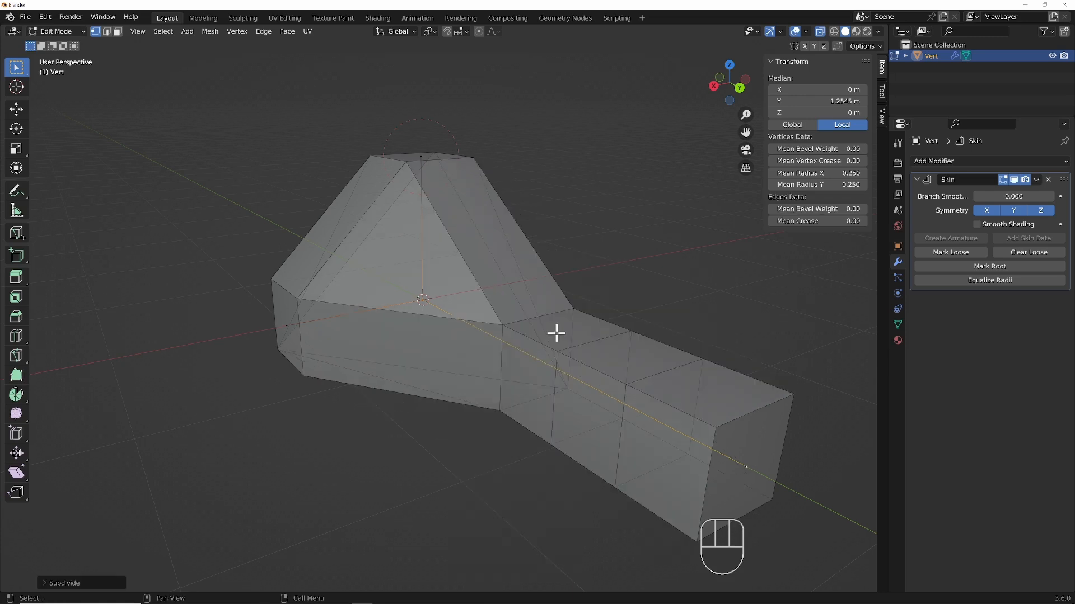
- Clear the loose marking from all vertices of the mesh
click(536, 368)
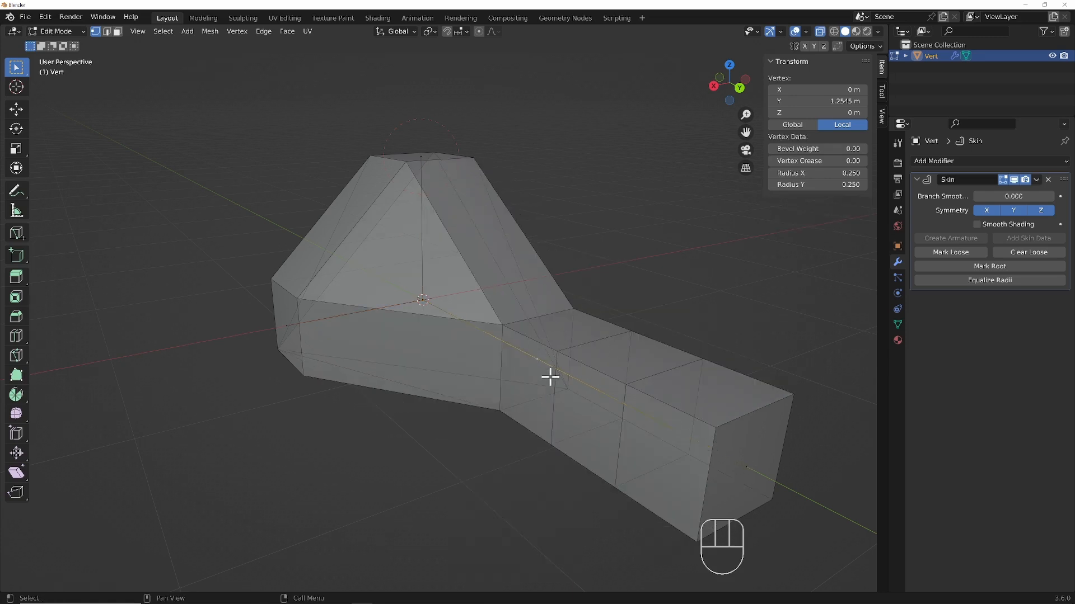
key(a)
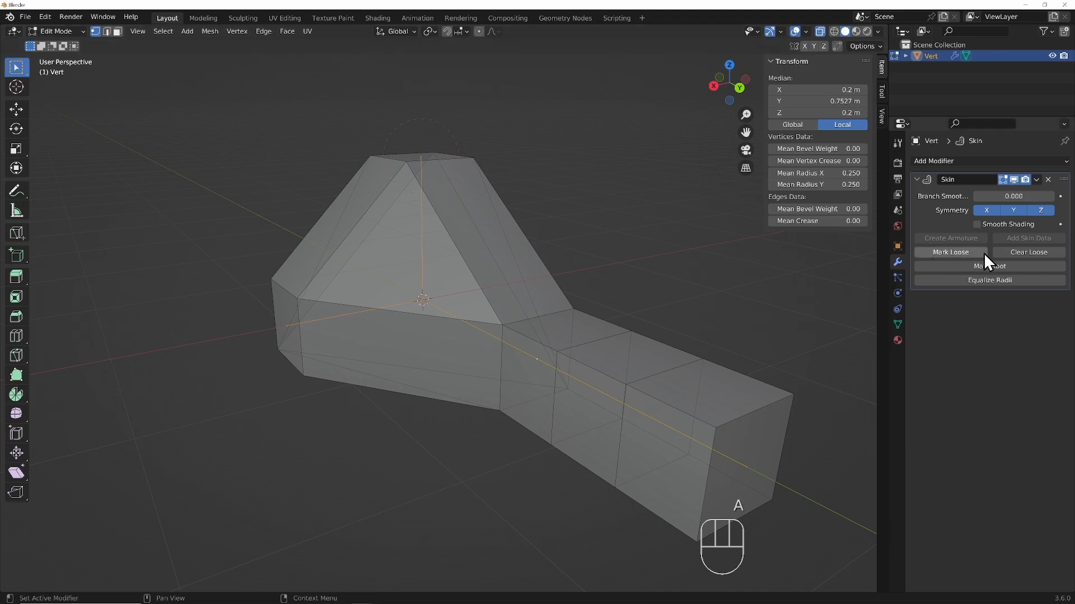
click(1020, 250)
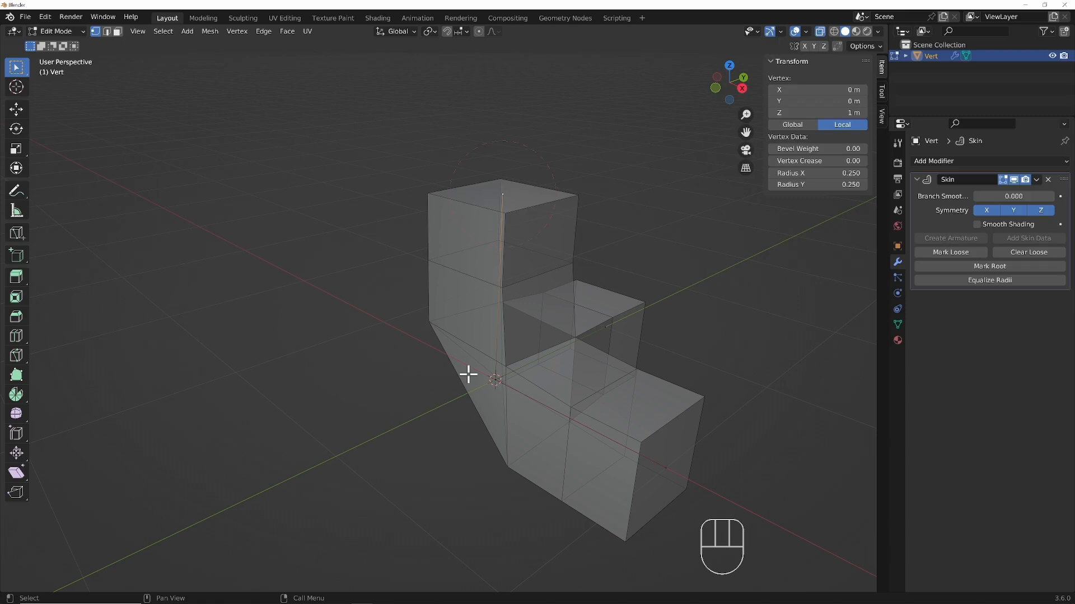
- Mark the vertex at the branch junction as the root of the skin
click(499, 387)
click(945, 266)
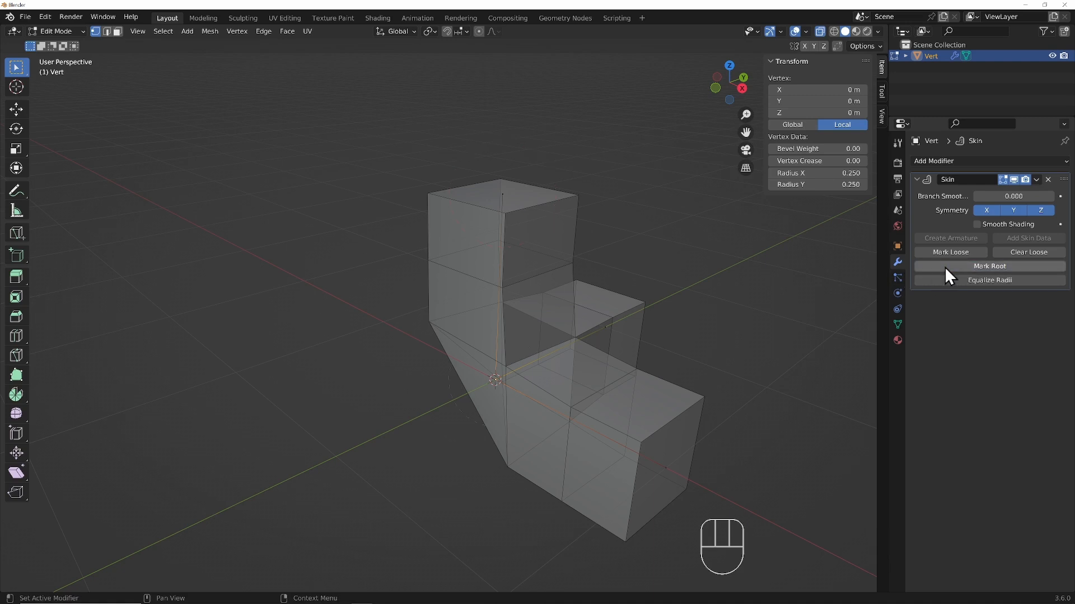
middle_drag(552, 367, 566, 355)
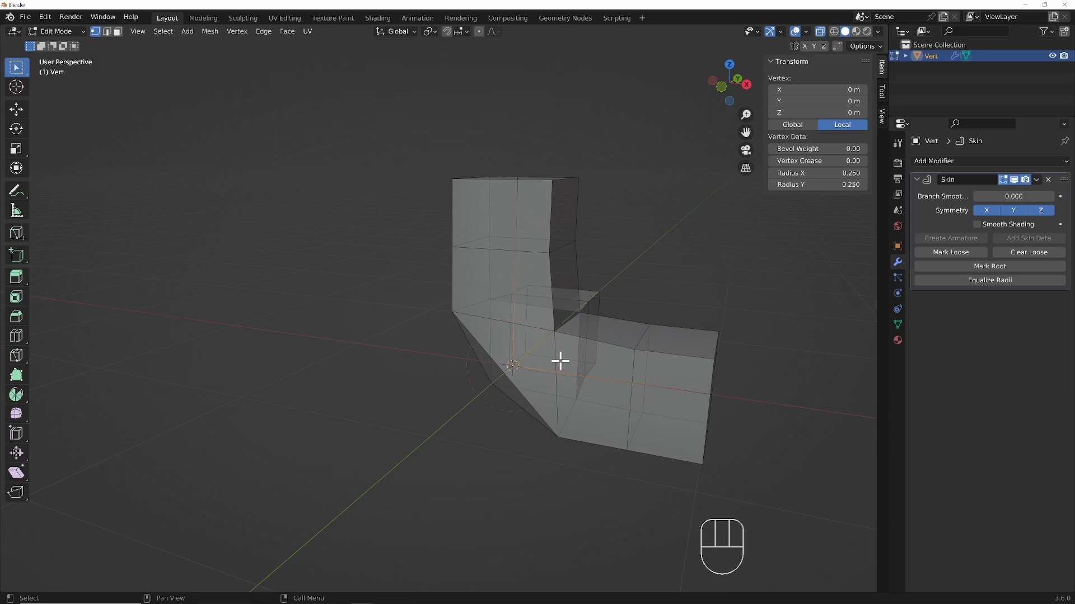
- Duplicate the skinned object in Object Mode and move the copy -2 m along the X axis
key(Tab)
scroll(560, 361, down, 3)
key(shift+d)
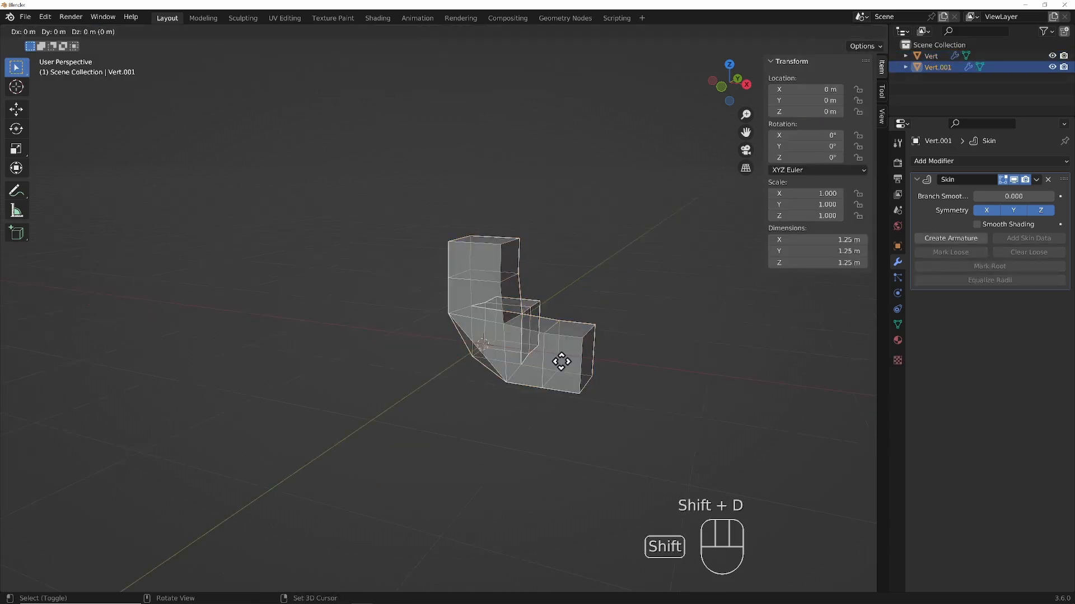
key(x)
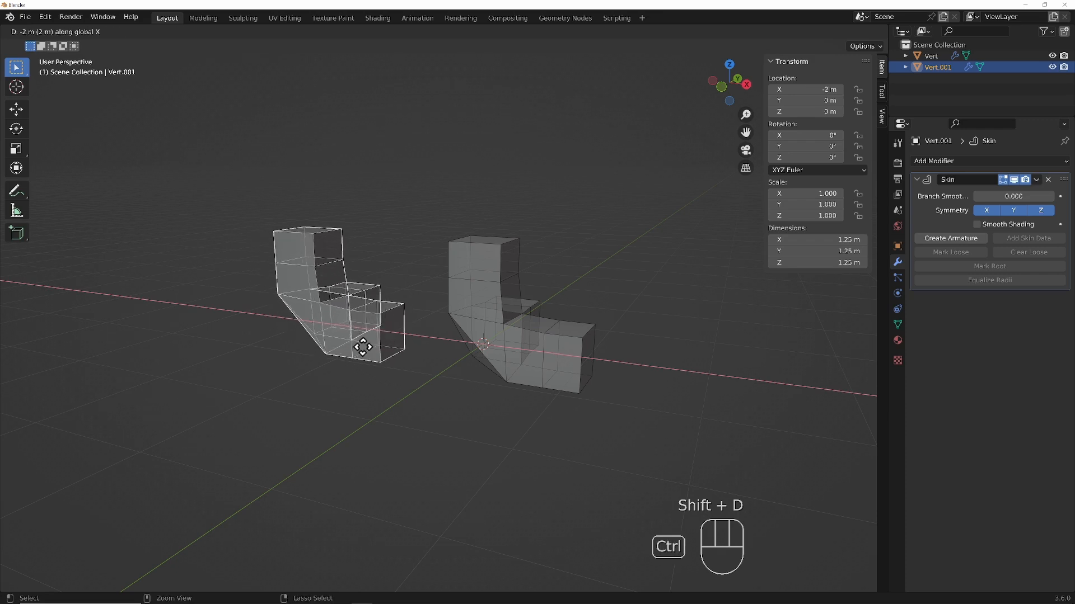
ctrl+click(363, 350)
scroll(381, 336, up, 2)
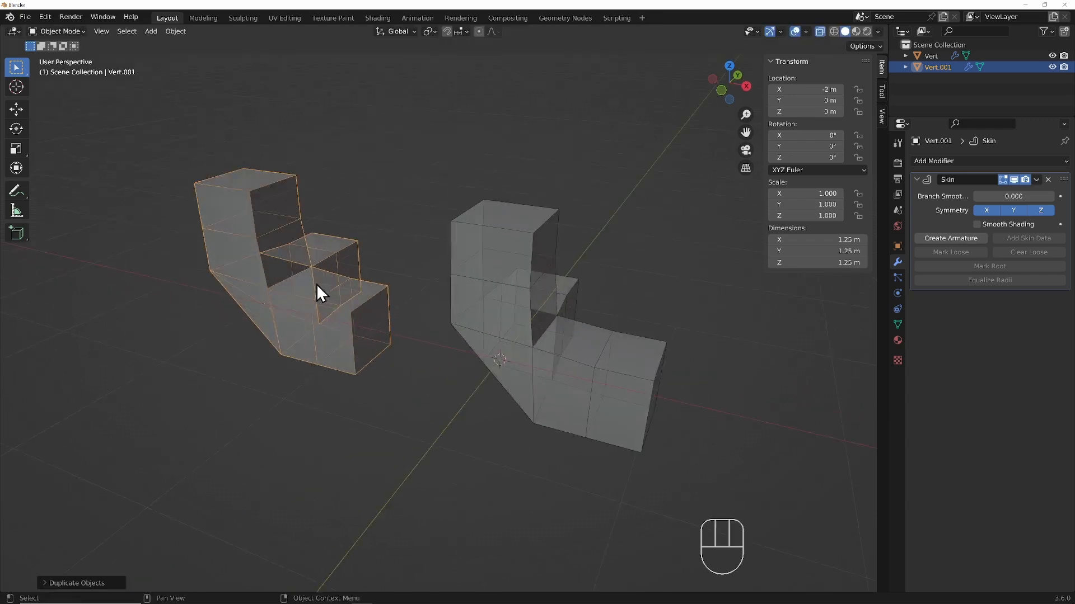
- Mark the end vertex of the duplicate's vertical branch as its skin root
key(Tab)
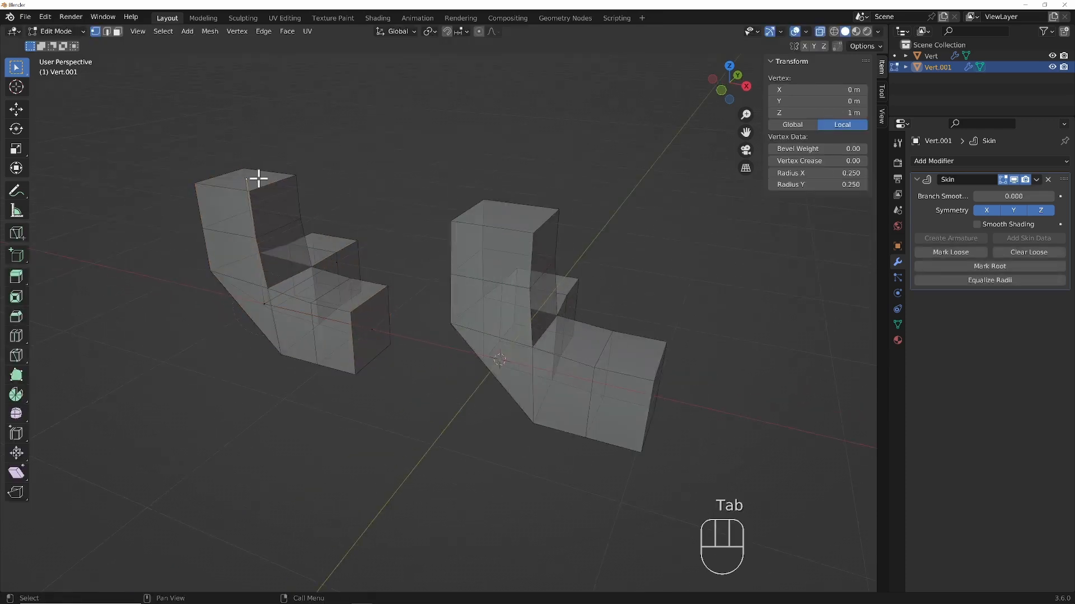
click(939, 267)
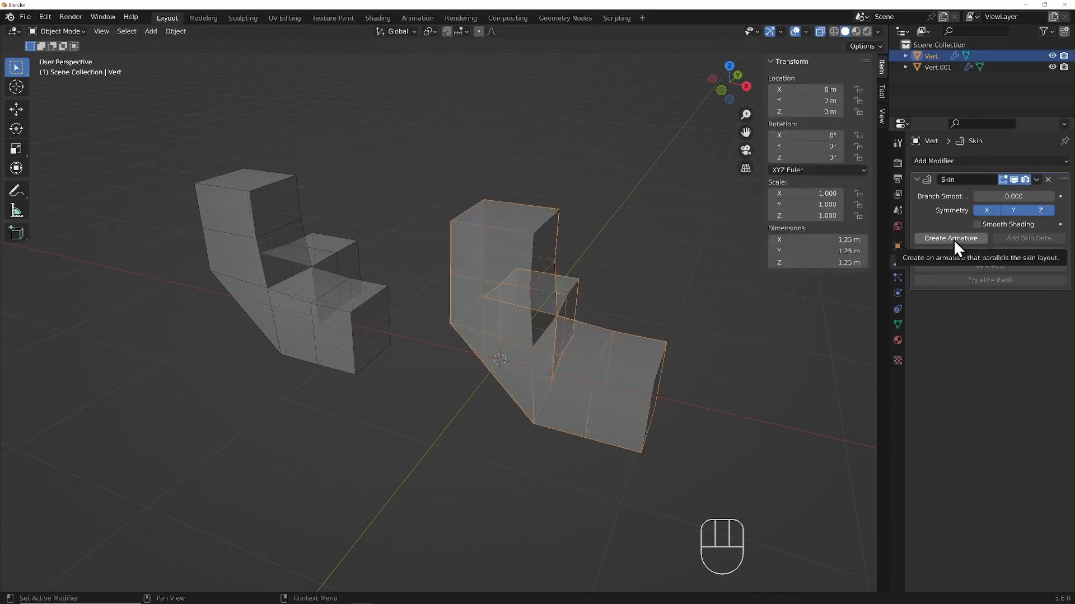
- Create an armature from the Skin modifier for the original object and another for its duplicate
click(953, 239)
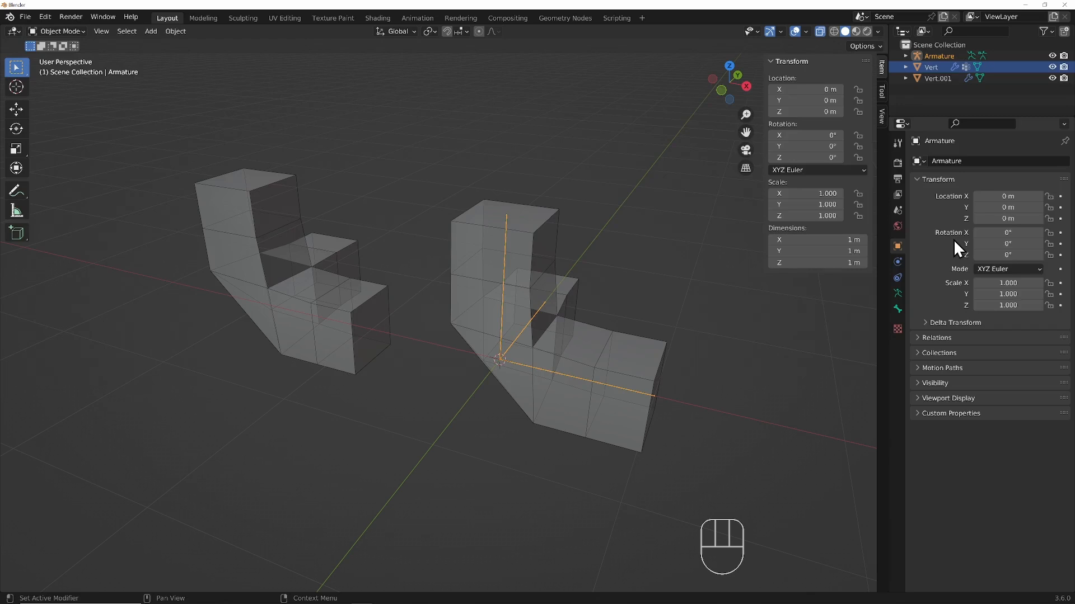
click(328, 320)
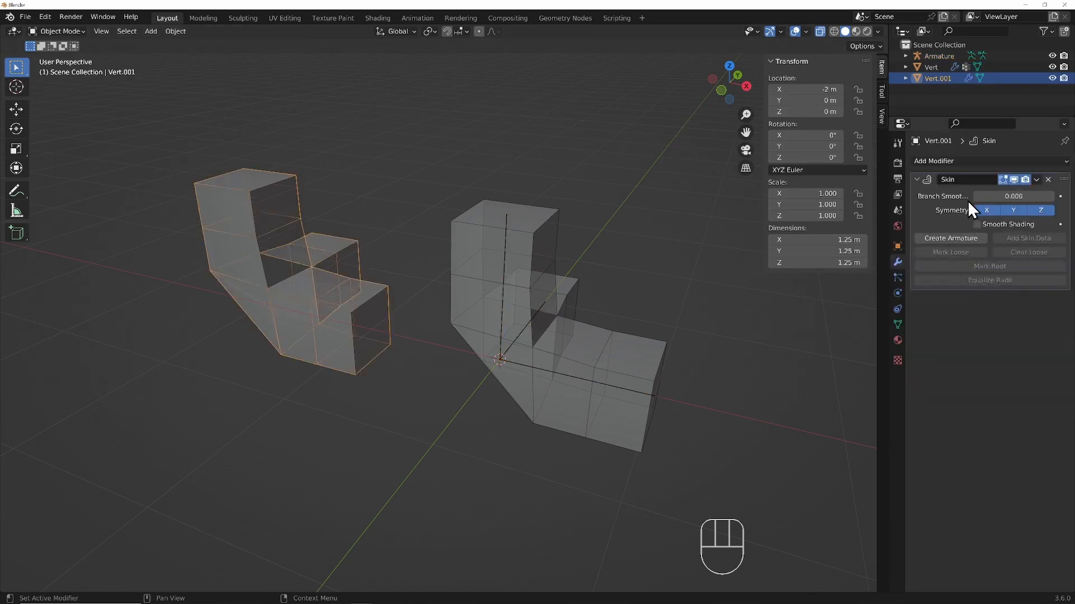
click(955, 237)
- Set the duplicate's armature to display as Octahedral and show its bone names in the viewport
click(896, 291)
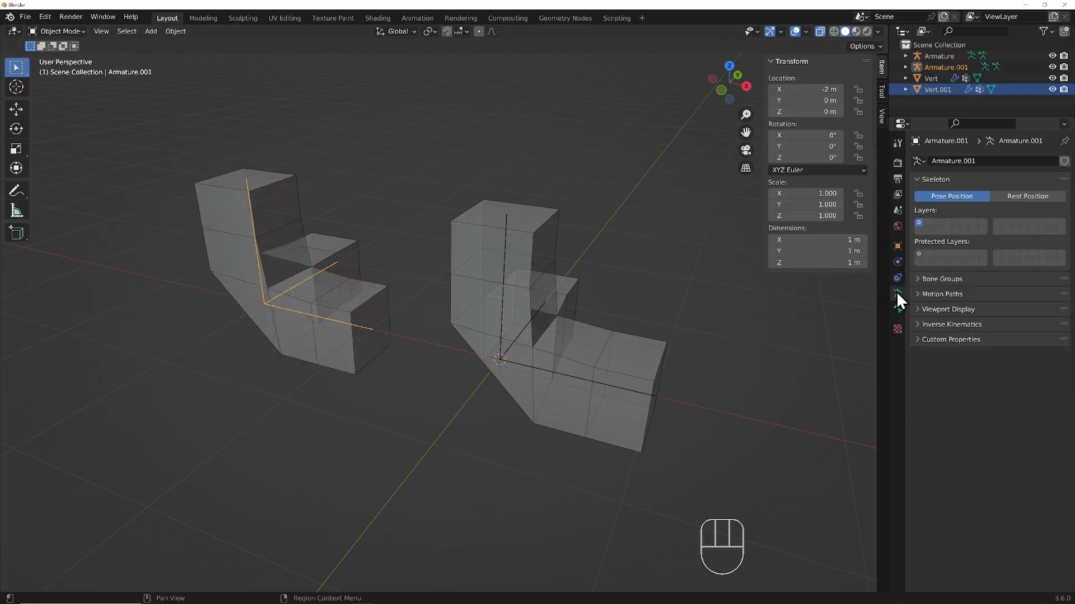
click(916, 310)
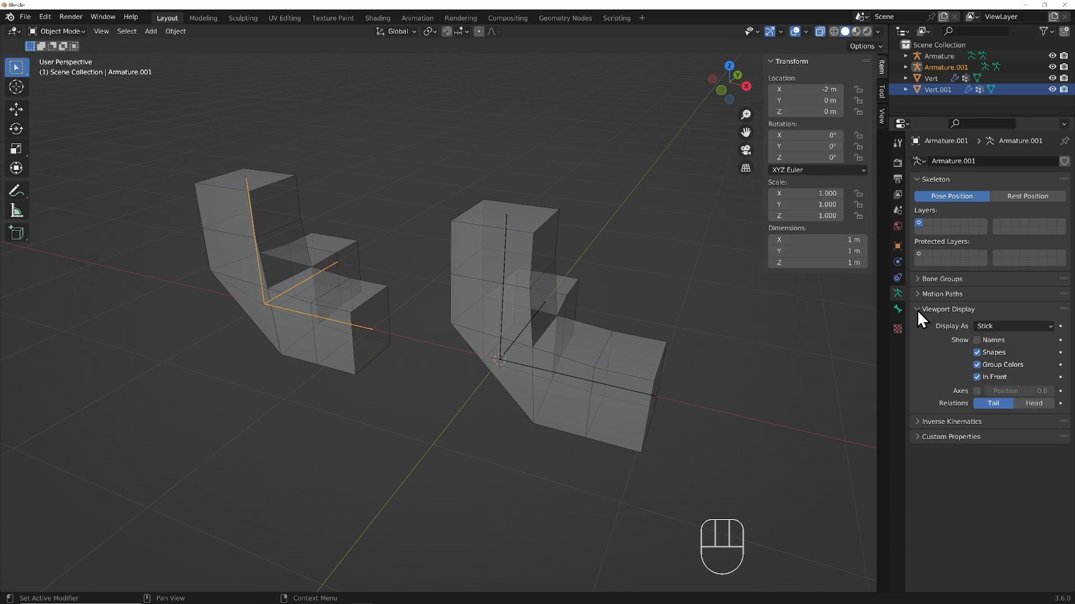
click(996, 327)
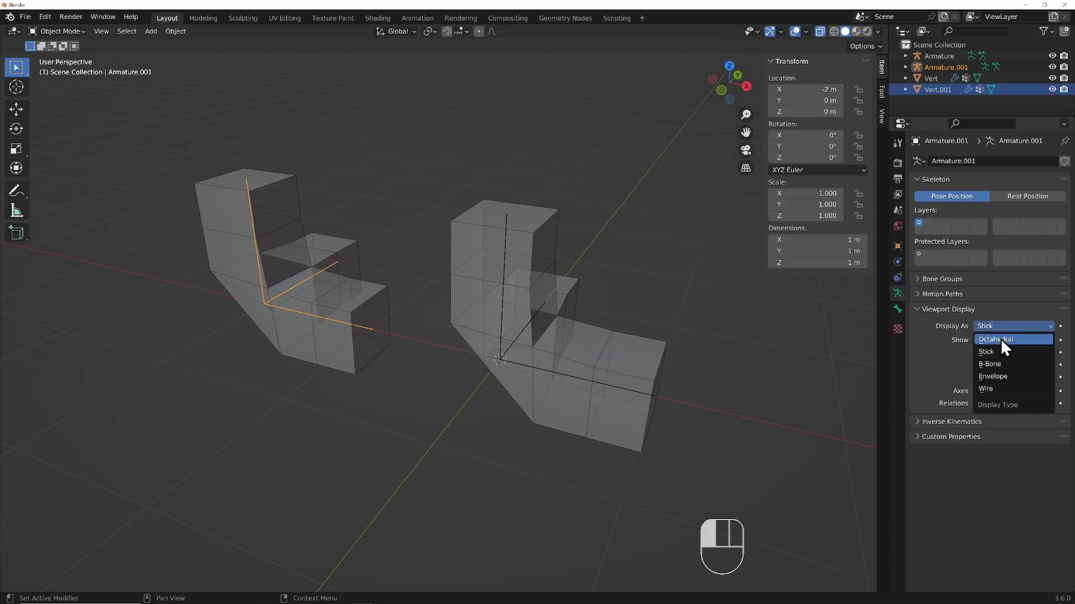
click(999, 338)
click(977, 340)
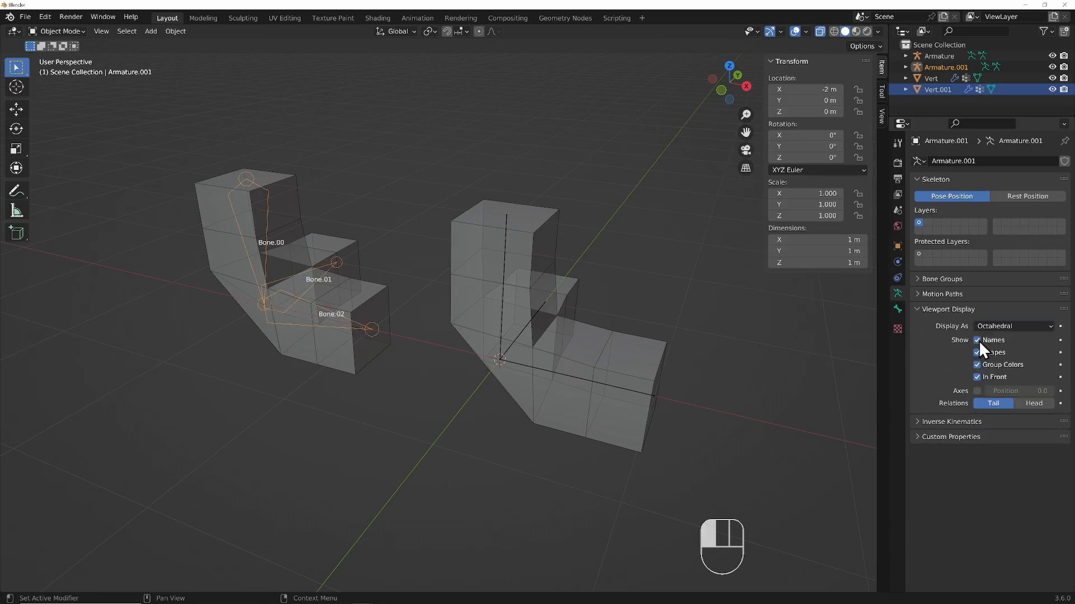
- Set the original object's armature to Octahedral display with bone names shown
click(565, 376)
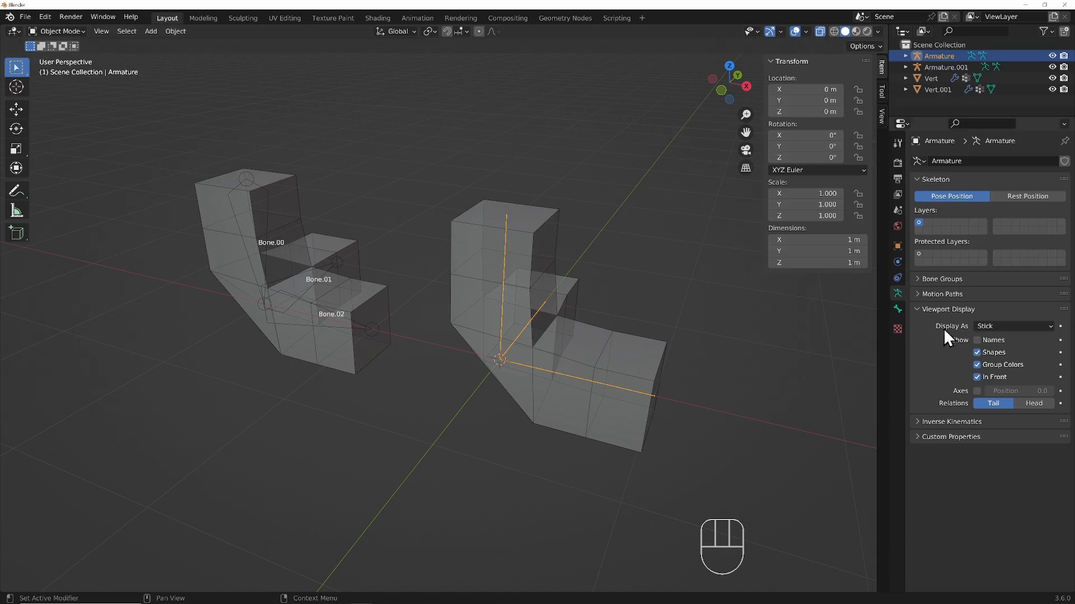
click(1003, 327)
click(1001, 338)
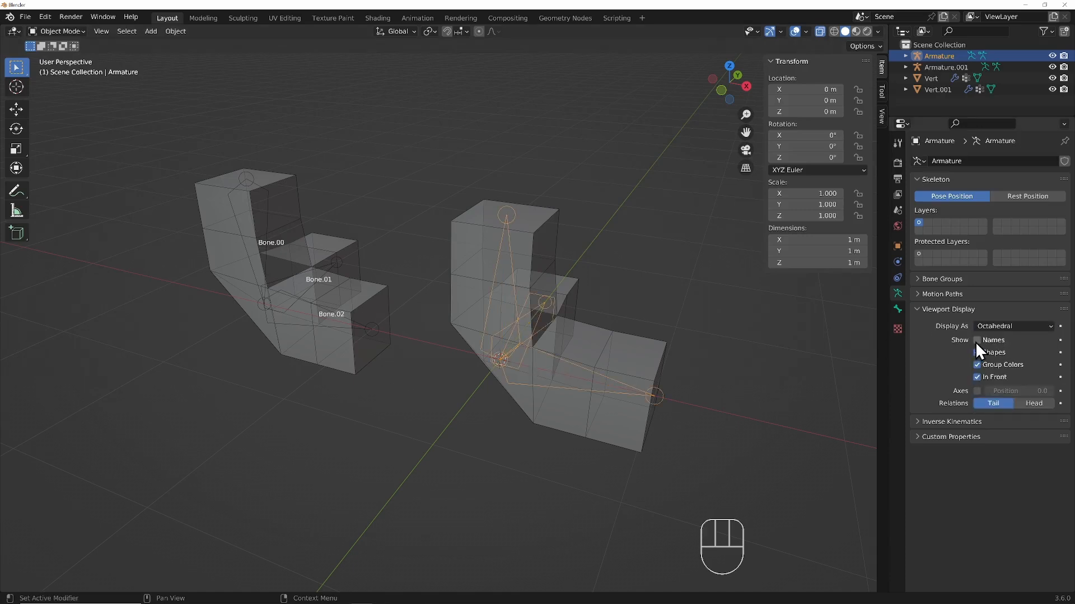
click(977, 341)
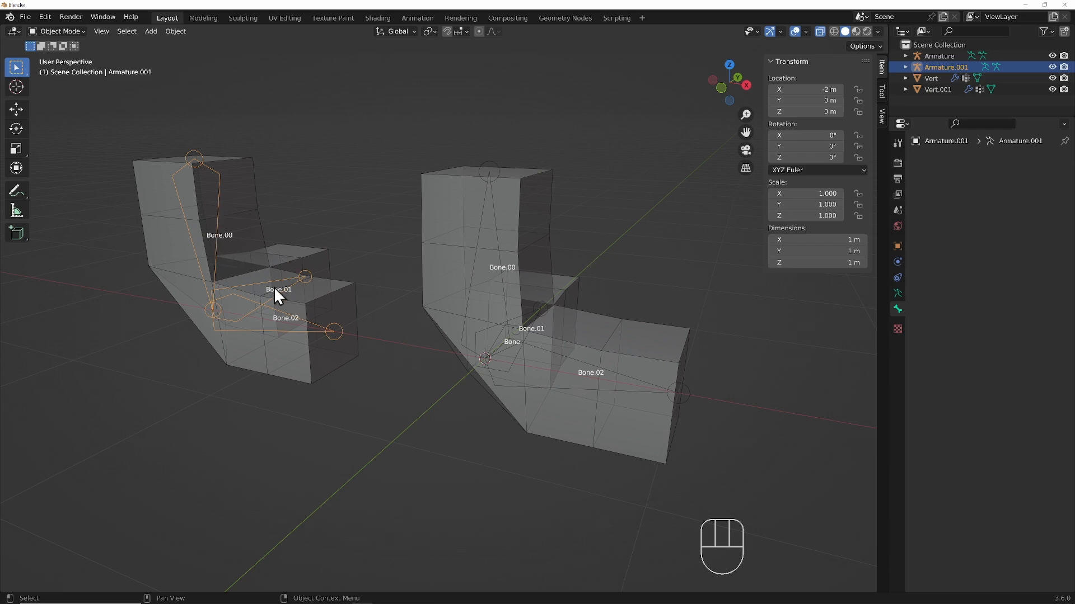
- Examine the original object's armature, its Armature modifier settings and the Bone.00, Bone.01 and Bone.02 vertex groups
shift+middle_drag(274, 286, 243, 312)
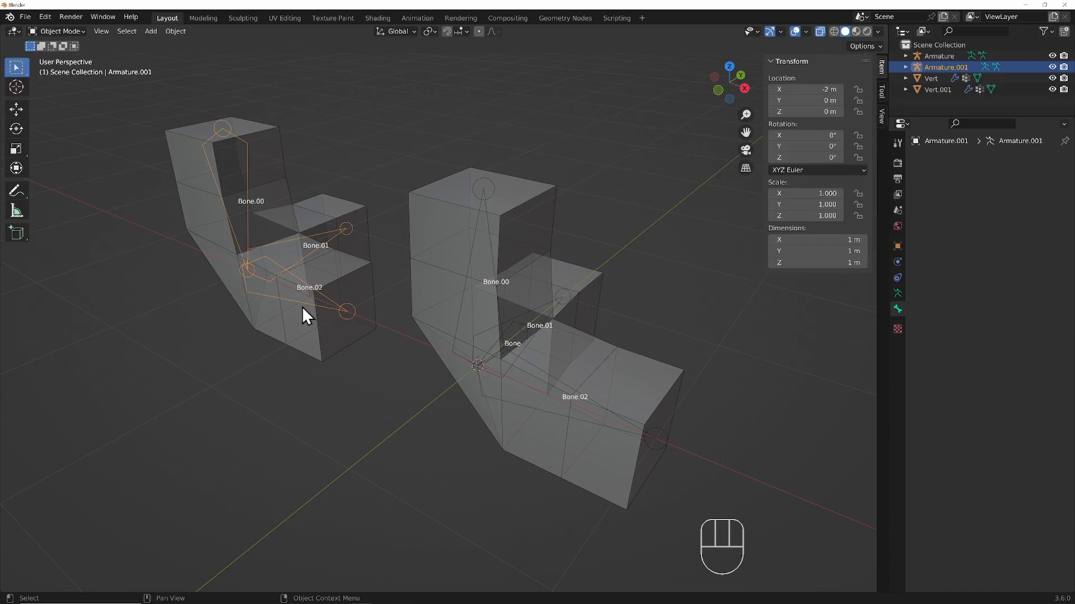
click(459, 357)
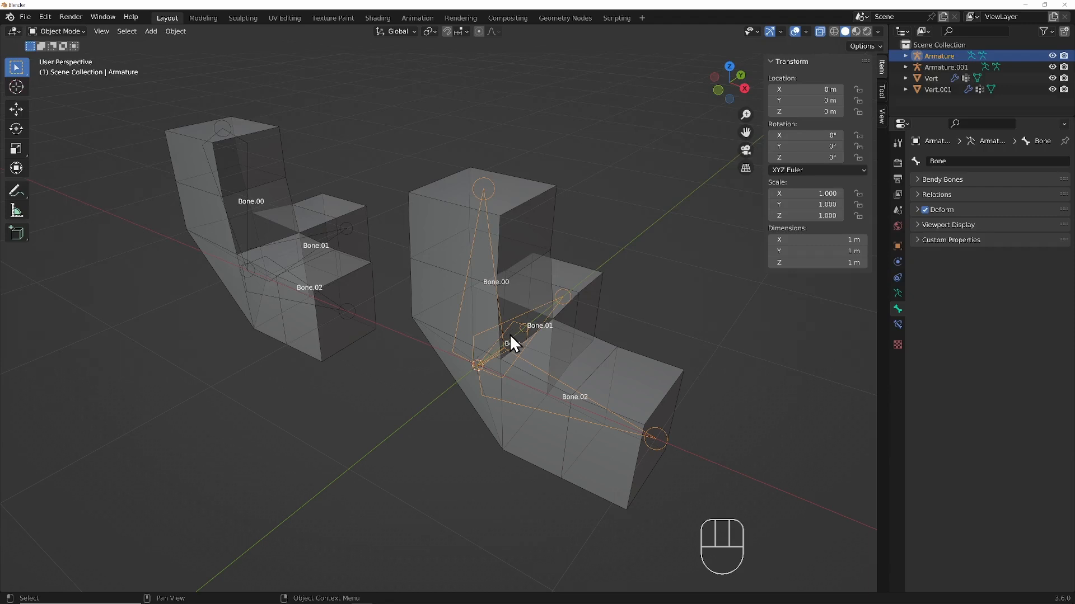
click(575, 278)
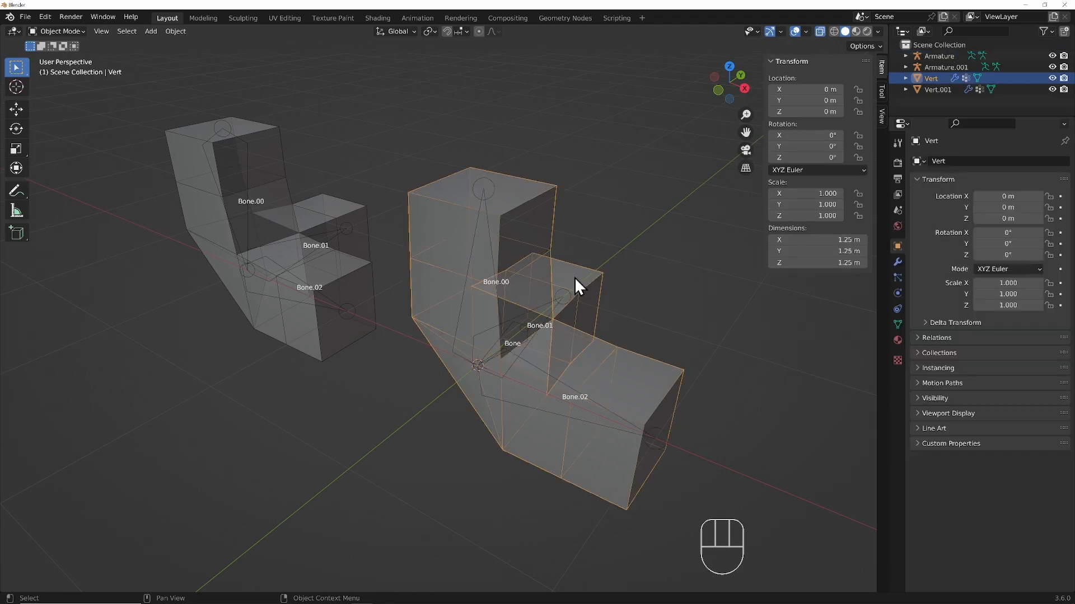
click(898, 261)
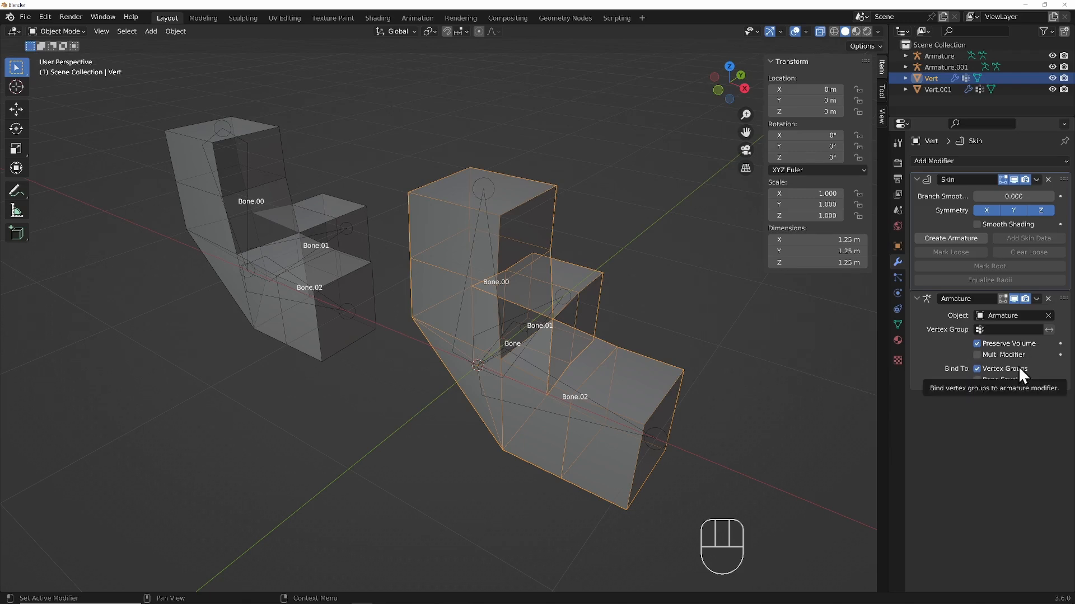
click(897, 324)
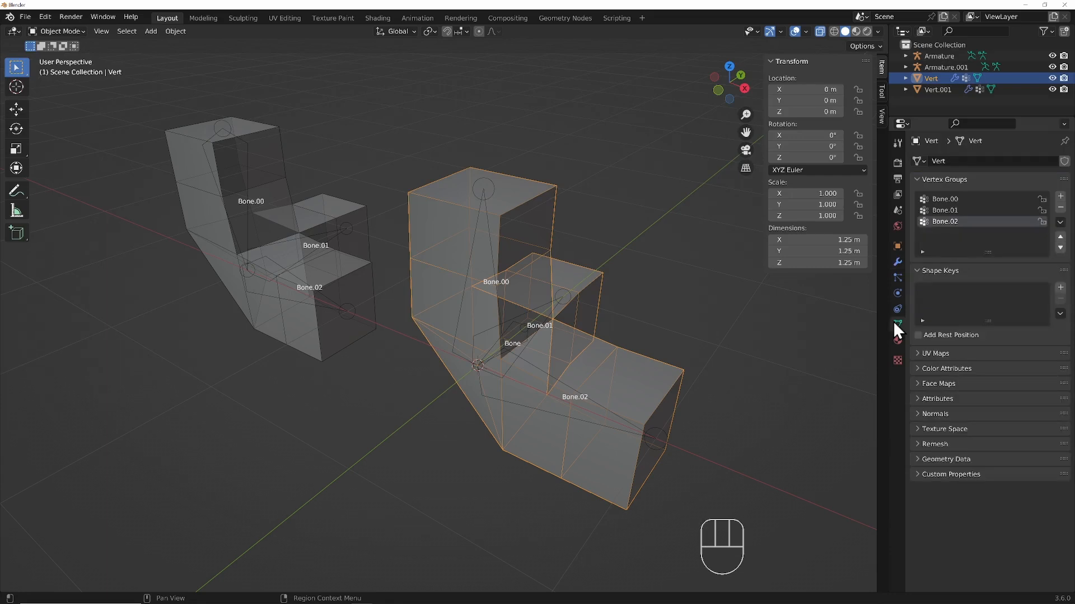
click(960, 200)
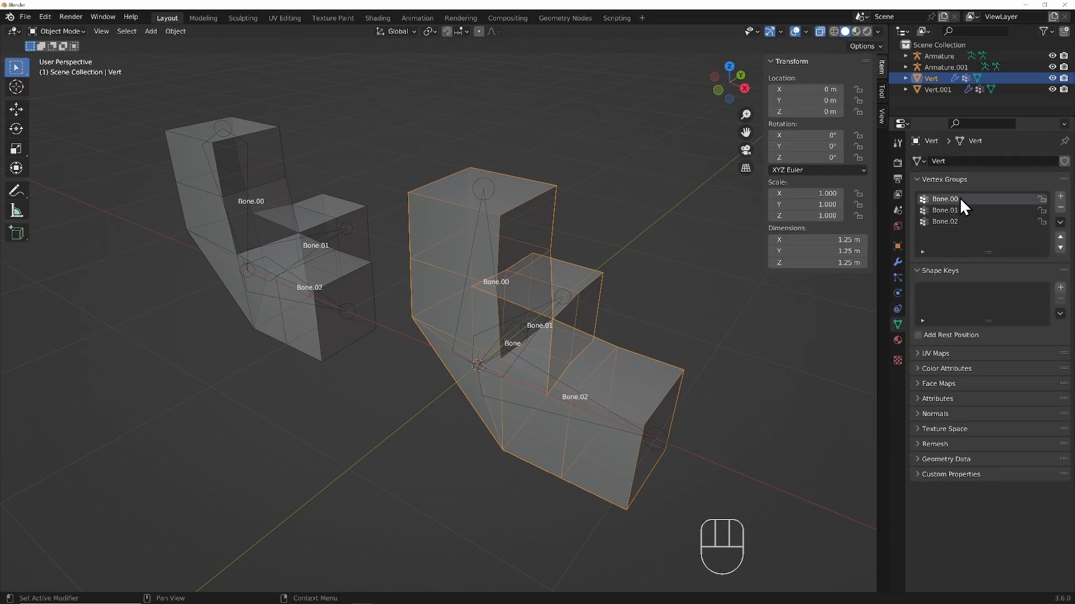
click(969, 210)
click(972, 222)
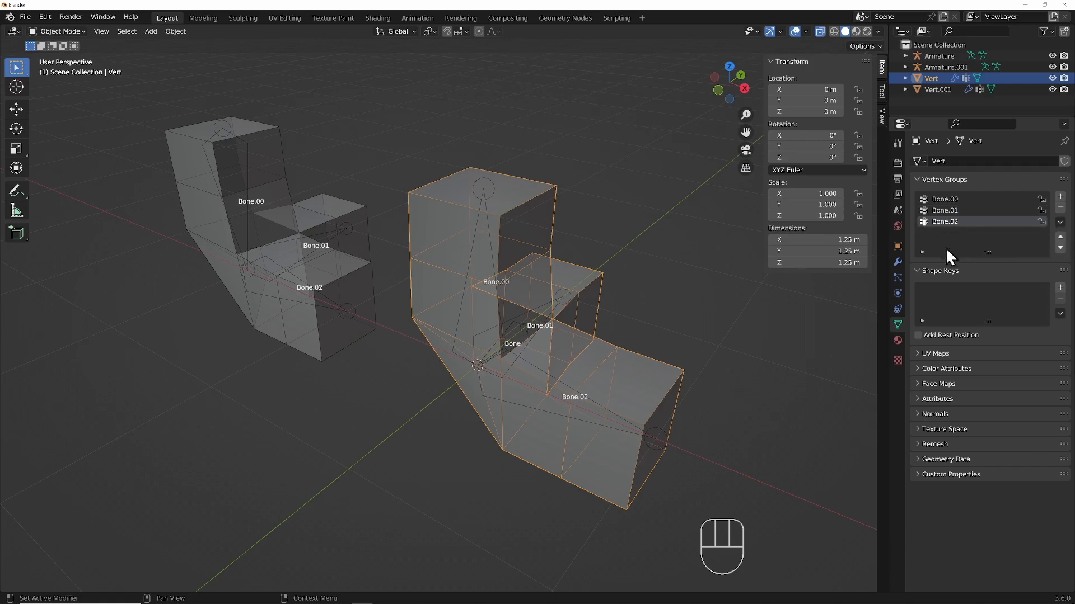
click(897, 261)
- Try rotating Bone.02 of the original object's armature freely in Pose Mode
click(485, 361)
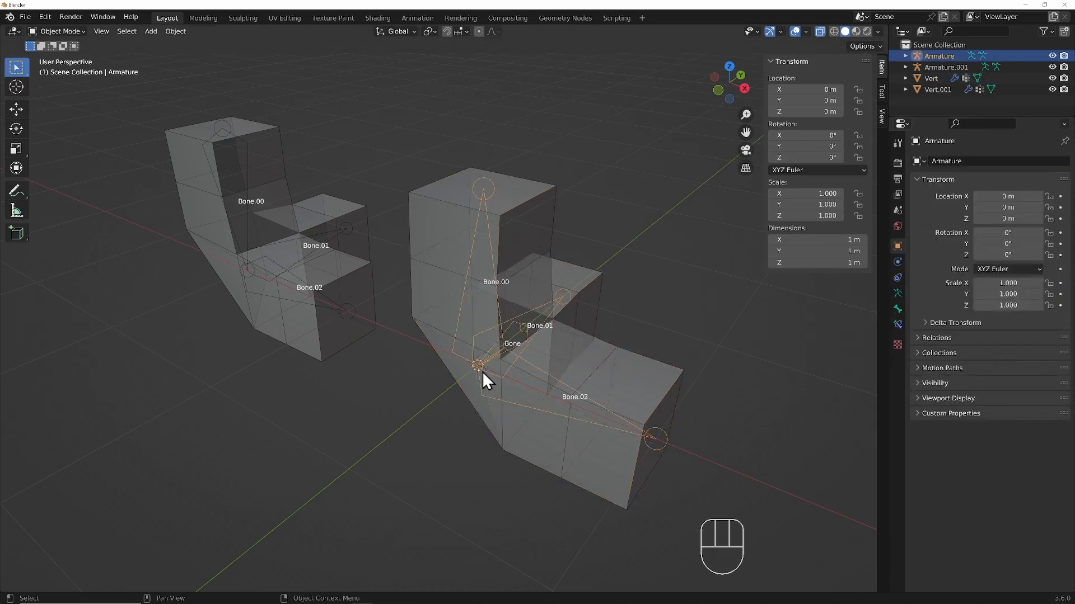
key(ctrl+Tab)
click(568, 384)
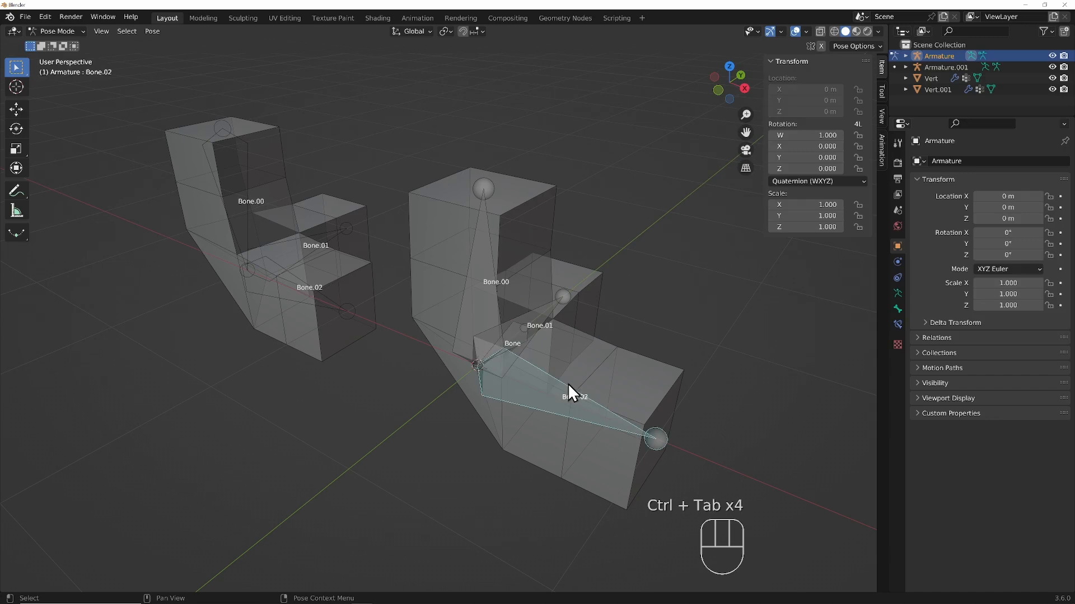
key(r)
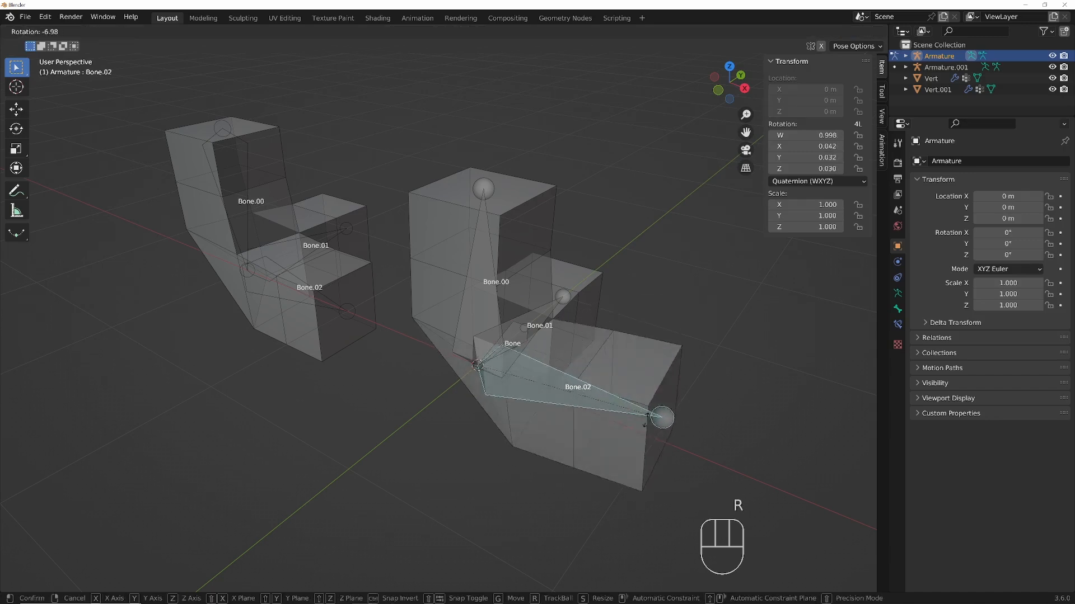
right_click(584, 397)
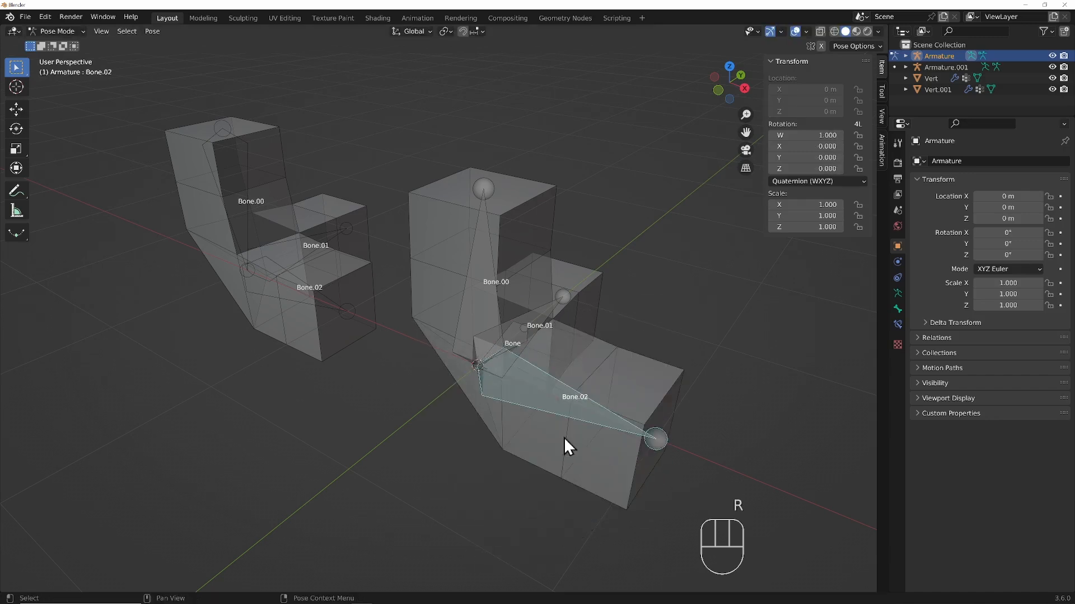
- Try rotating Bone.00 around the global X axis
click(488, 244)
key(r)
key(x)
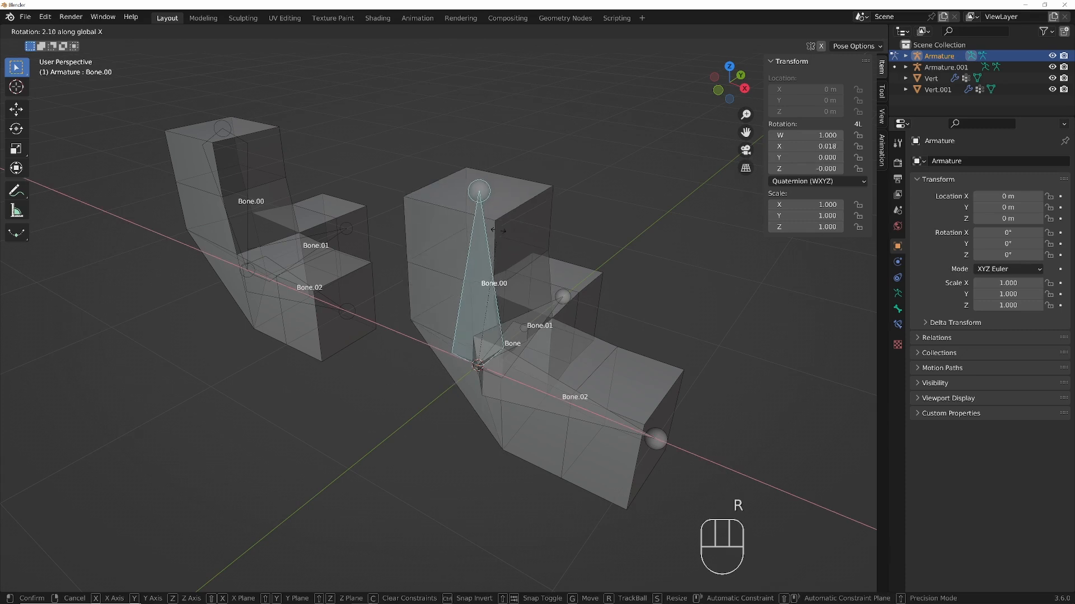
right_click(467, 317)
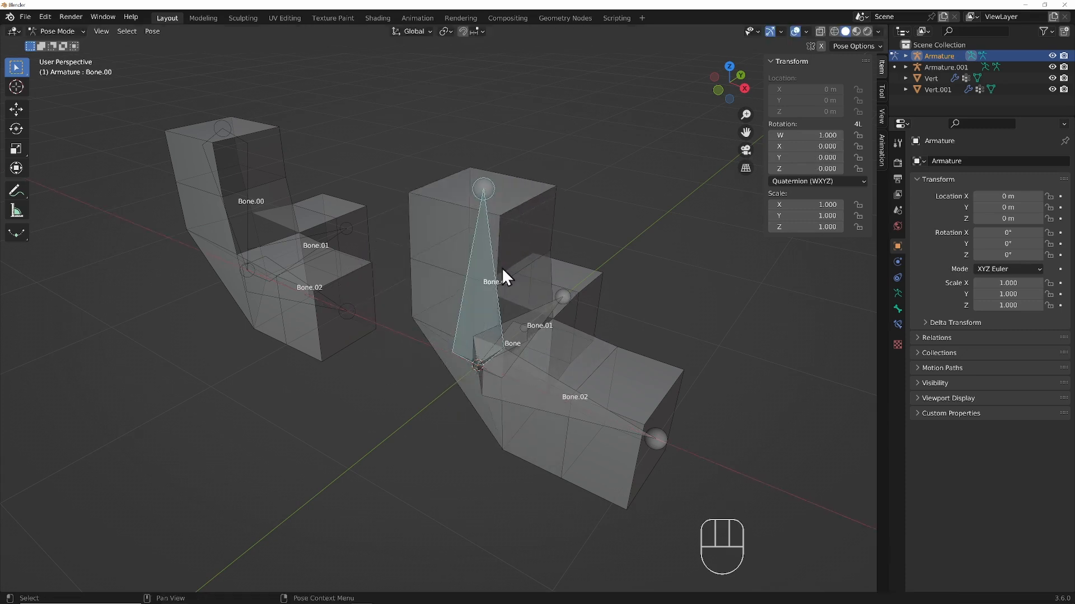
- Try rotating the root bone around the global Z axis and scaling it, and return the armature to Object Mode
click(519, 336)
key(r)
key(z)
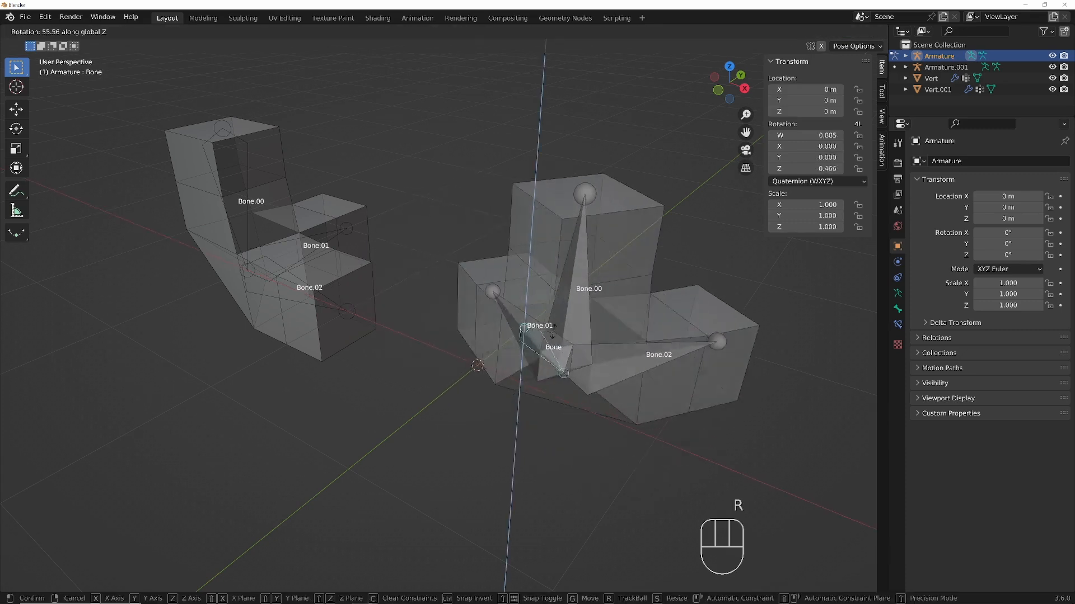
key(s)
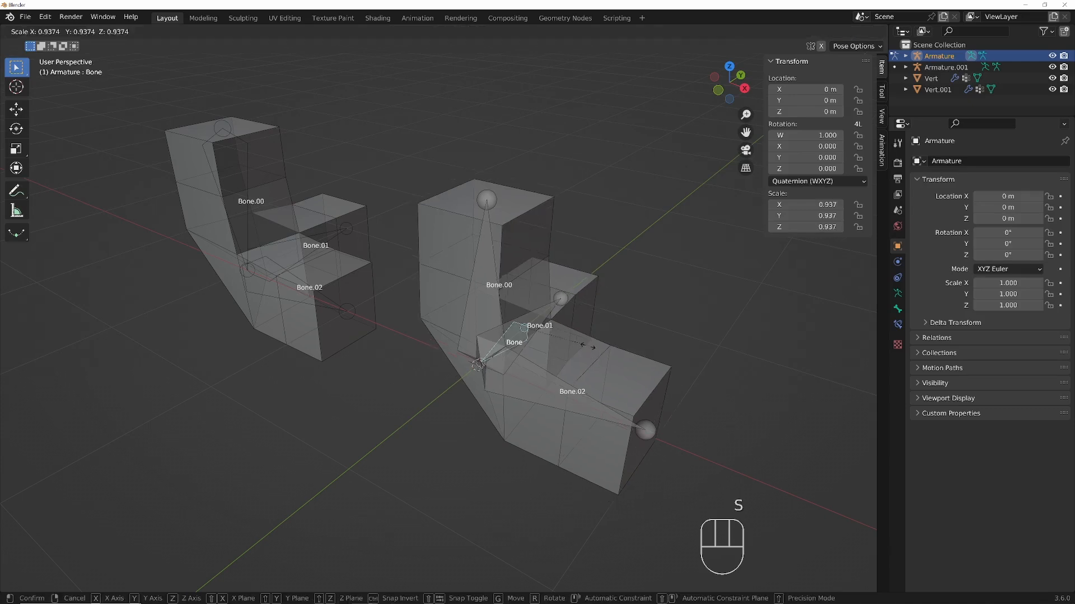
right_click(610, 344)
key(ctrl+Tab)
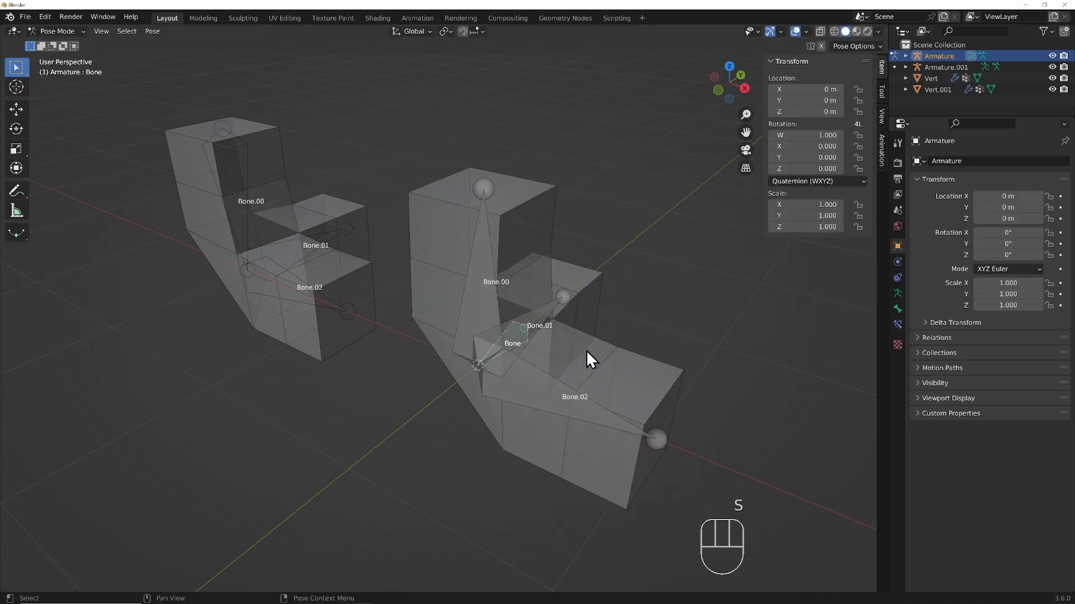
- In Edit Mode, resize the skin at the original object's uppermost vertex, scaling it uniformly, along X and along Y
shift+middle_drag(481, 351, 510, 355)
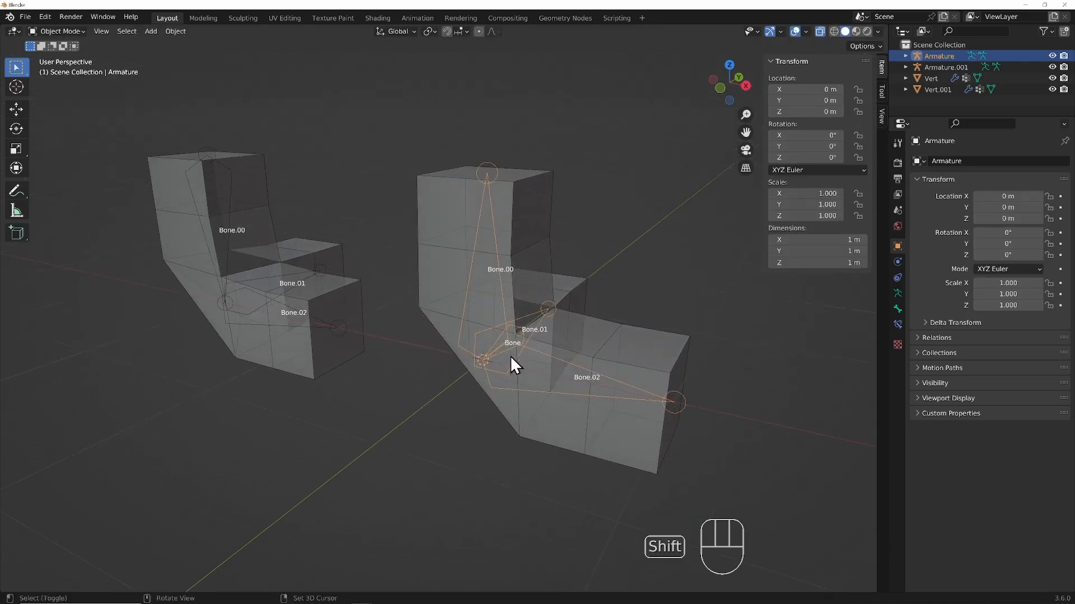
click(516, 184)
key(Tab)
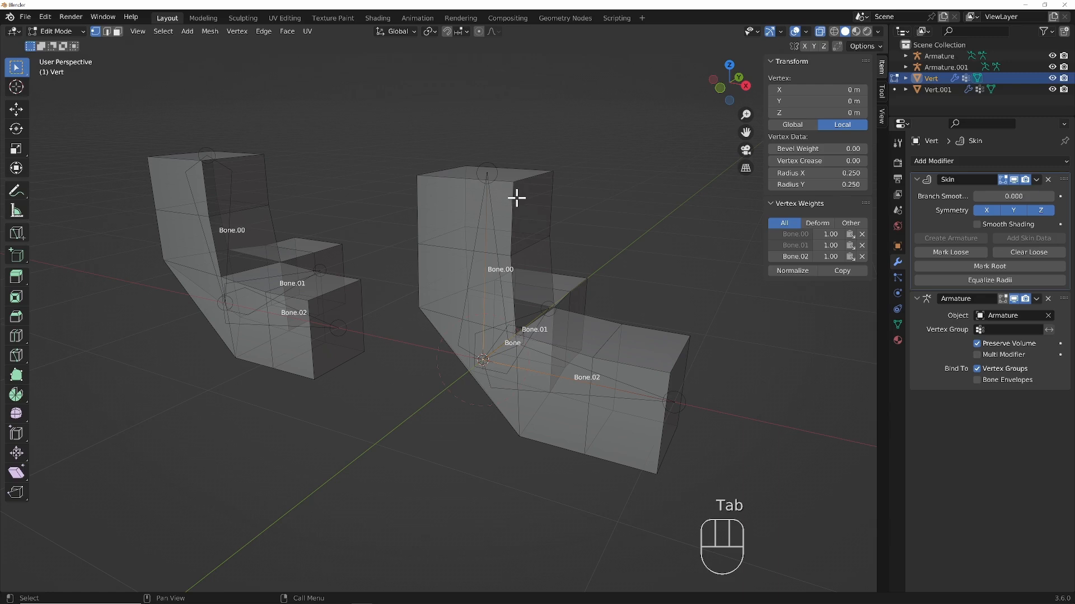
click(491, 170)
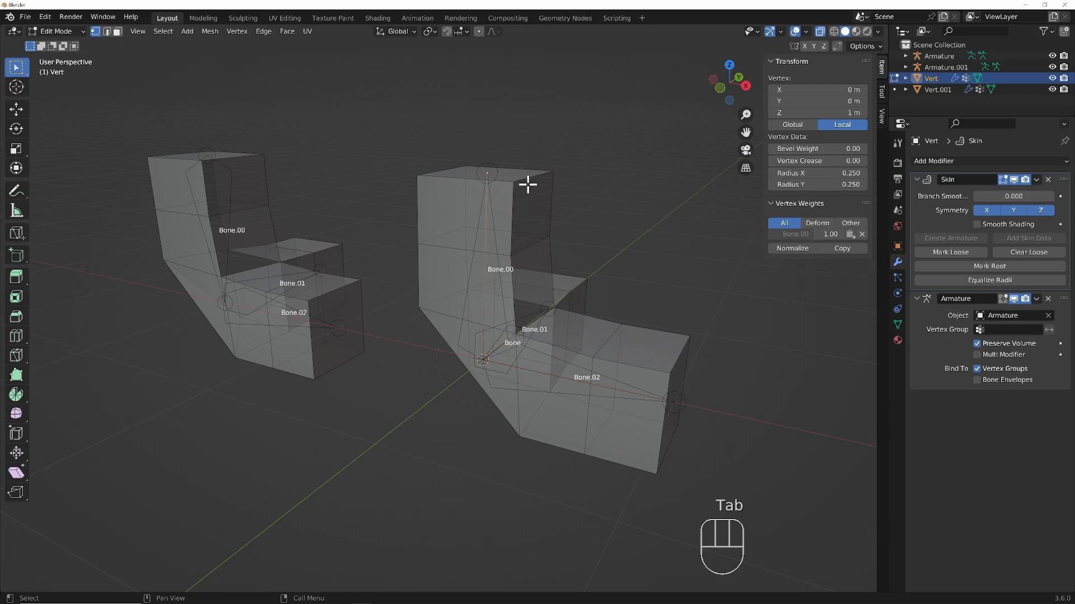
shift+middle_drag(530, 196, 521, 208)
scroll(522, 208, up, 1)
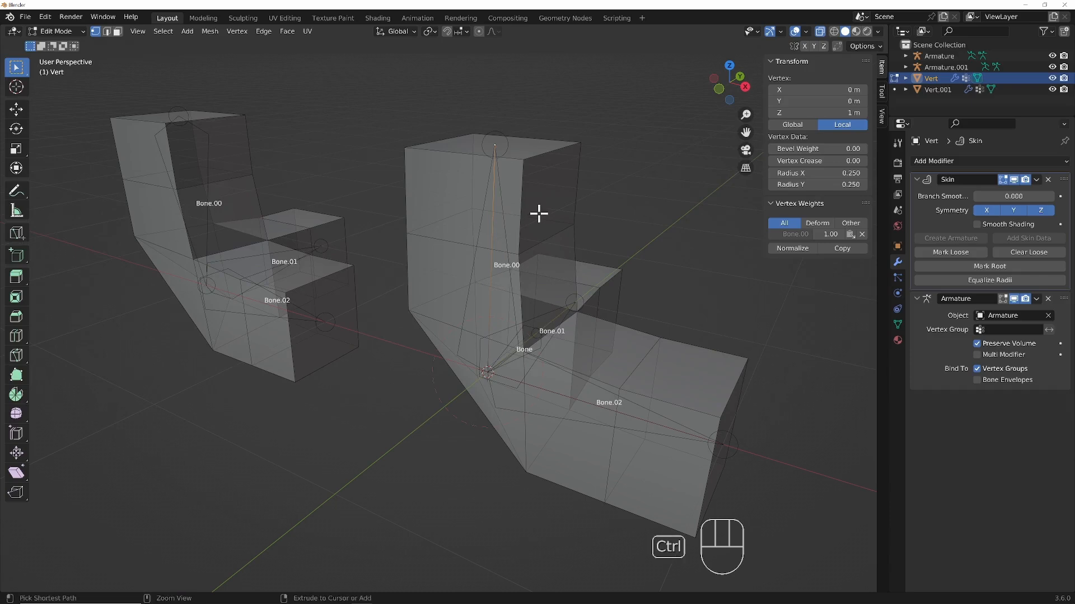
key(ctrl+a)
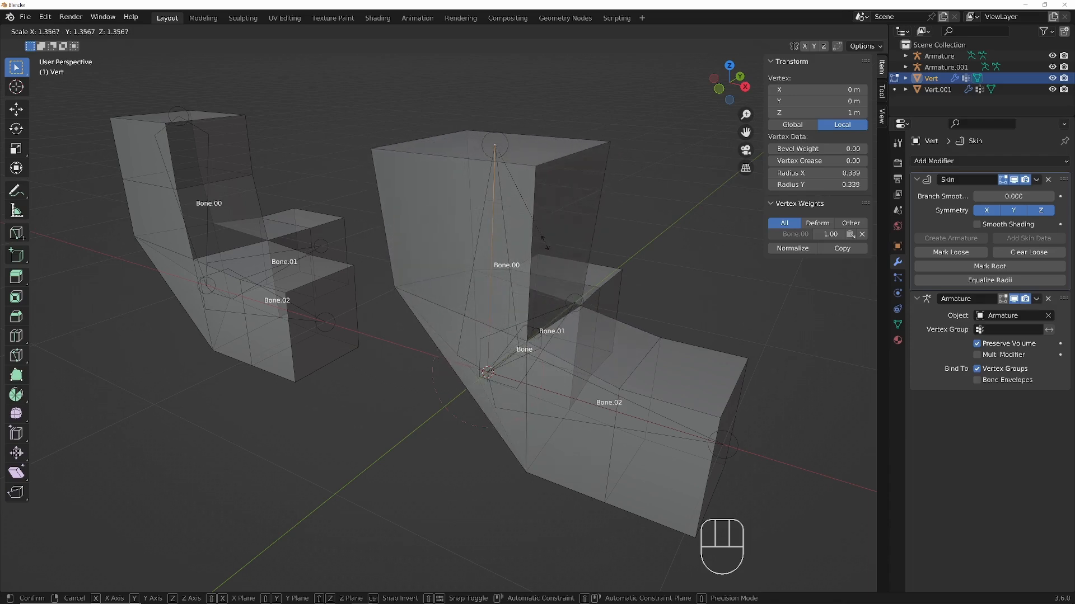
key(x)
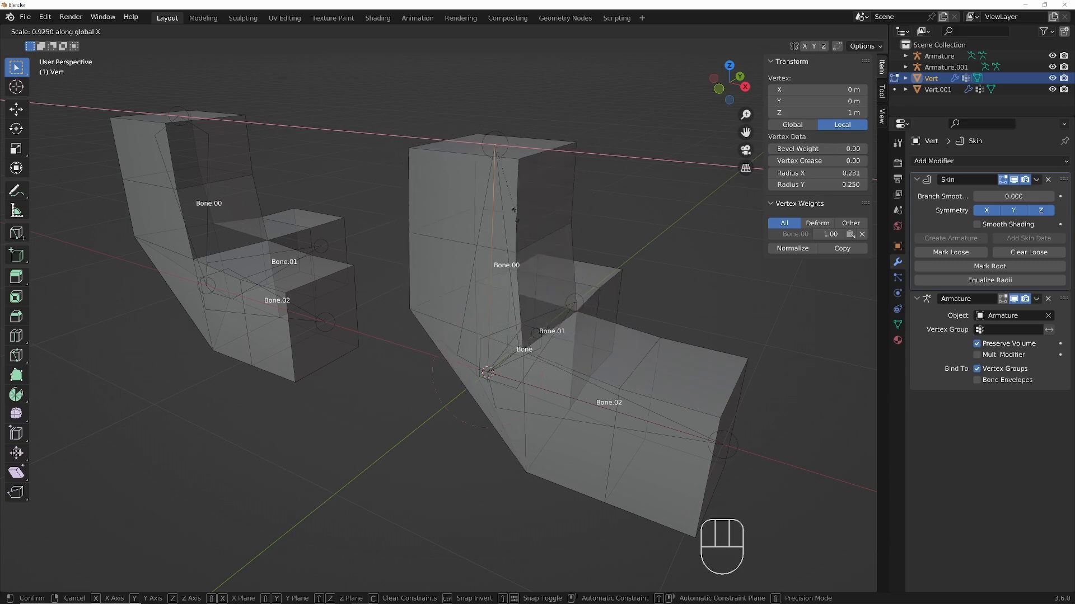
key(y)
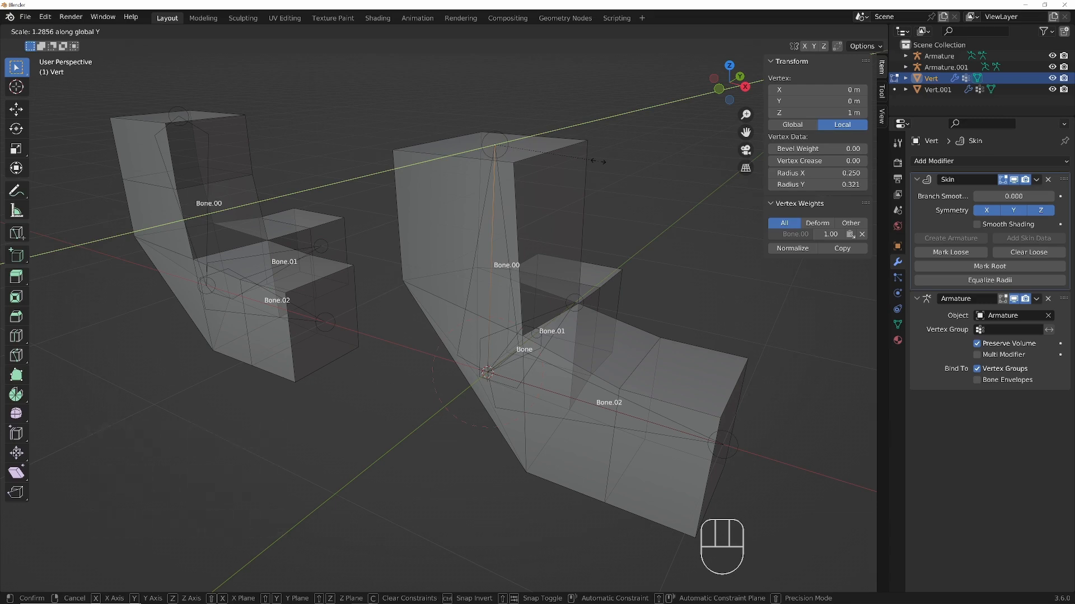
- Select all linked vertices of the original object's mesh
key(l)
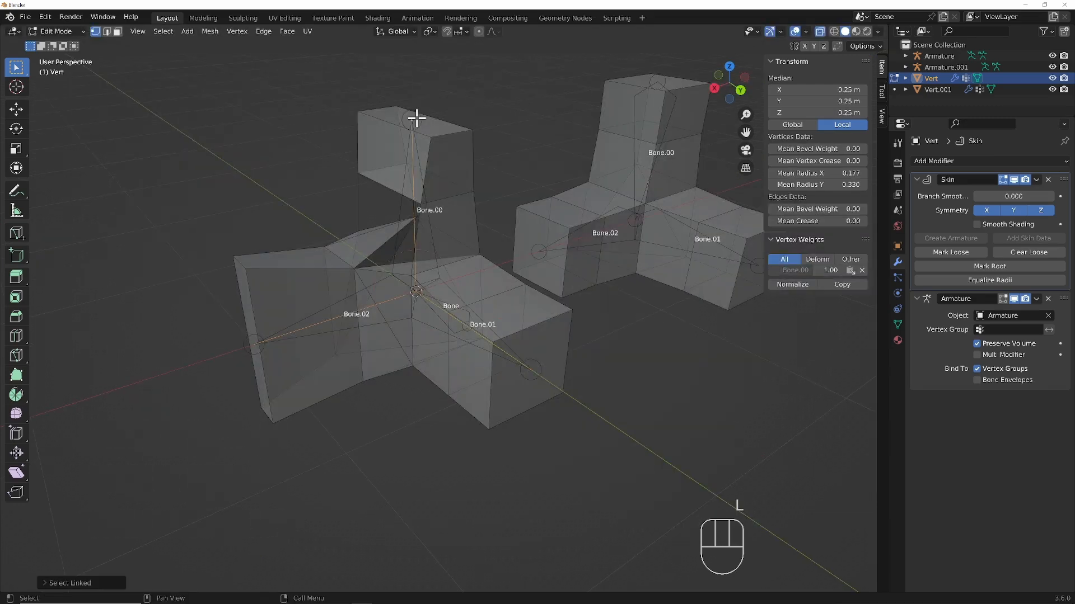